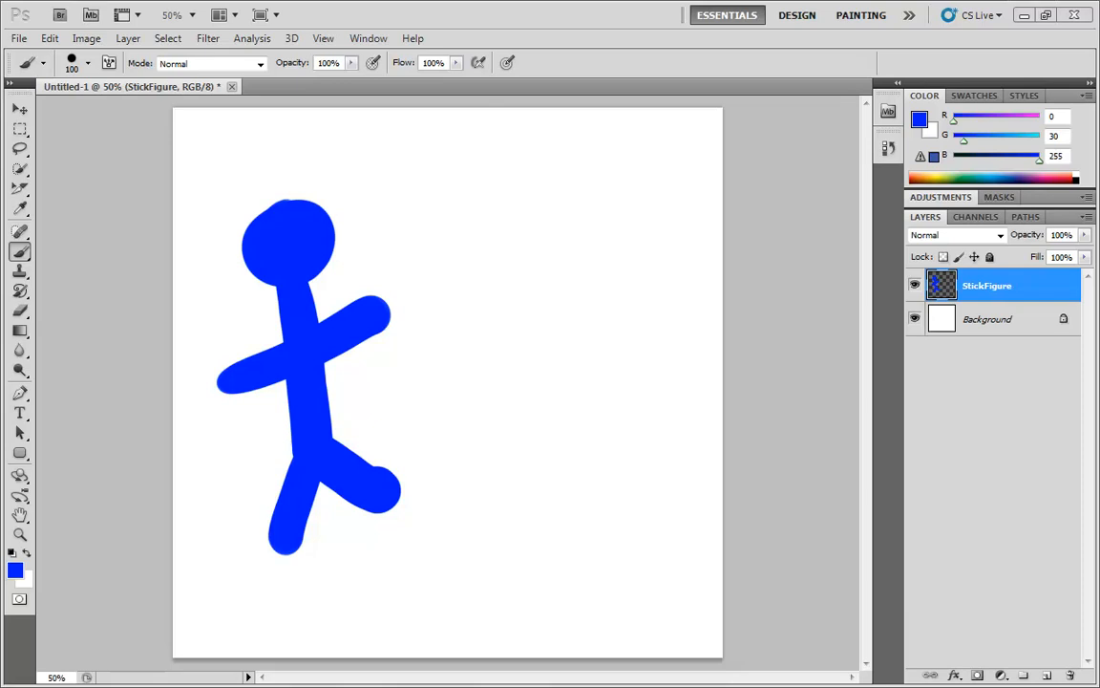
left_click(1000, 236)
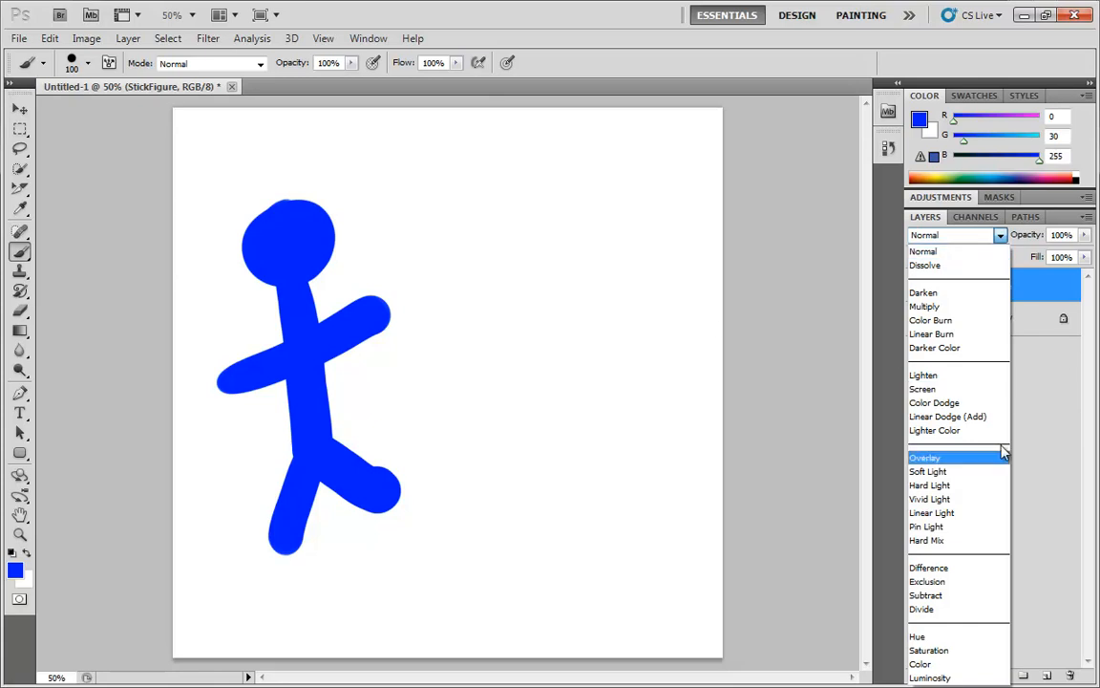
key("Escape")
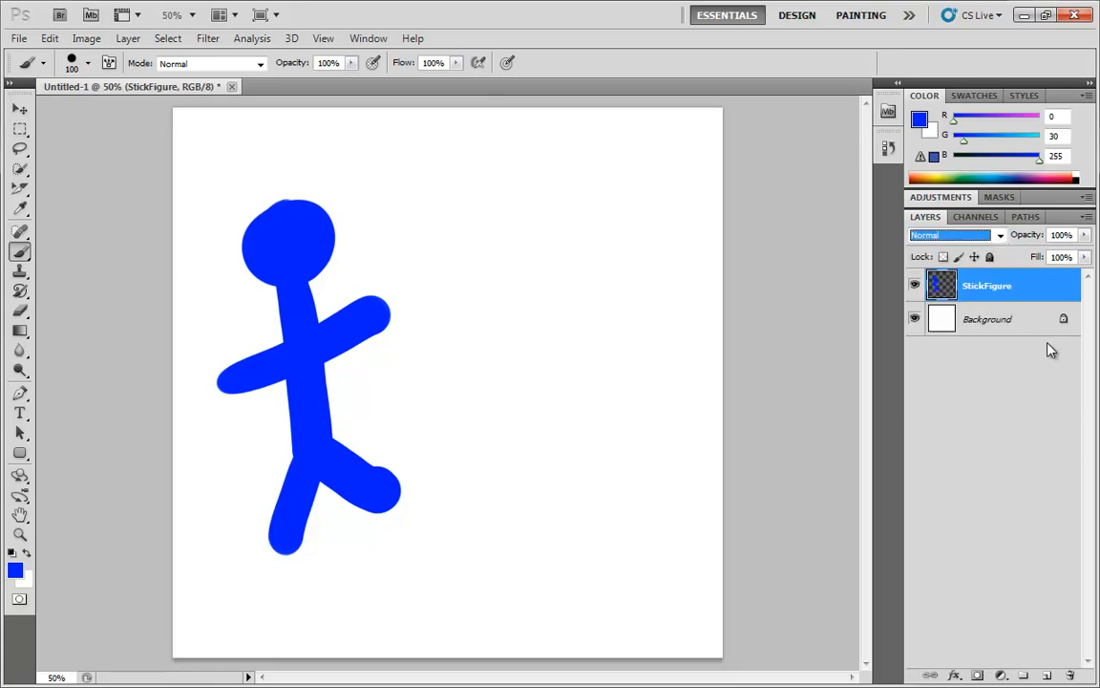
left_click(1086, 237)
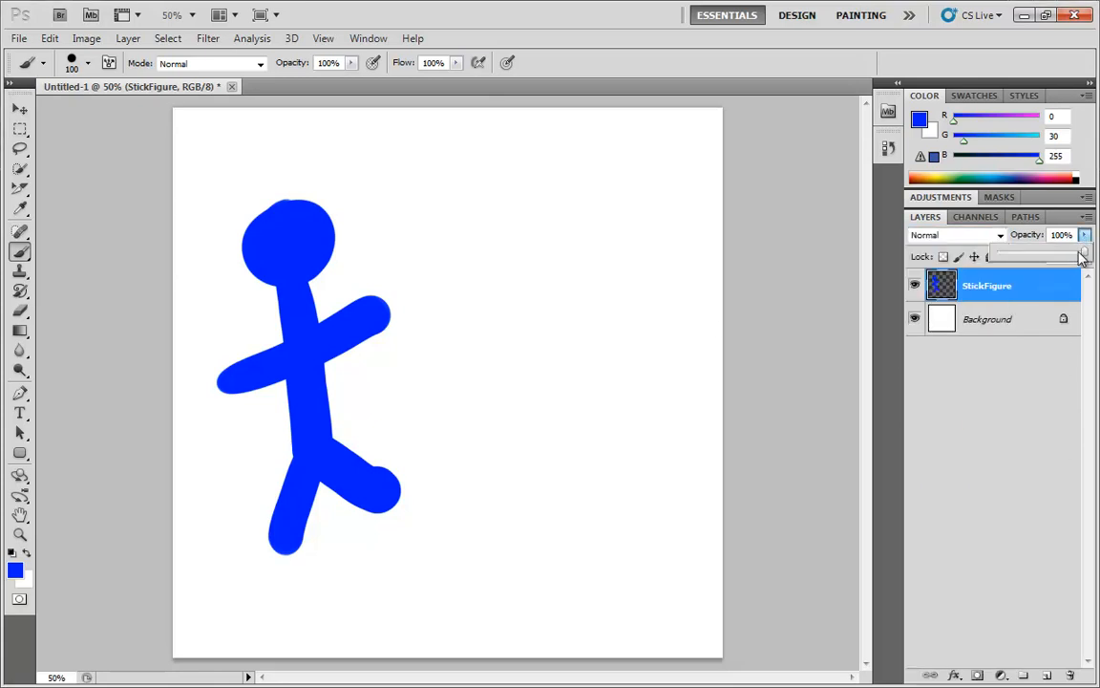
left_click_drag(1078, 253, 1091, 277)
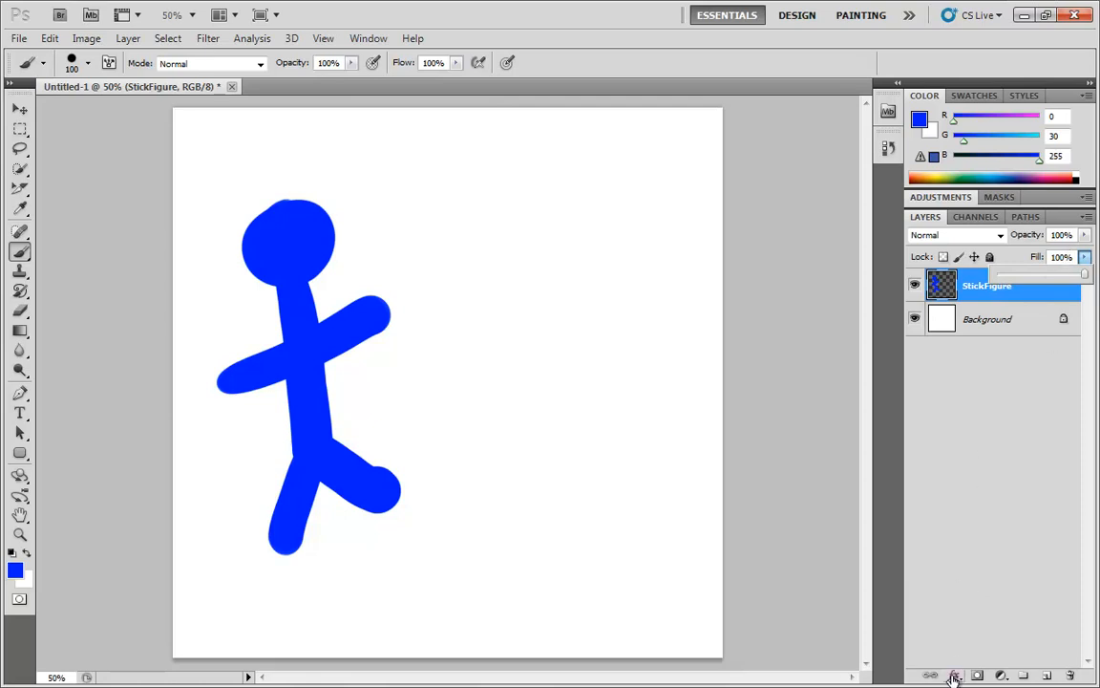
left_click(1010, 476)
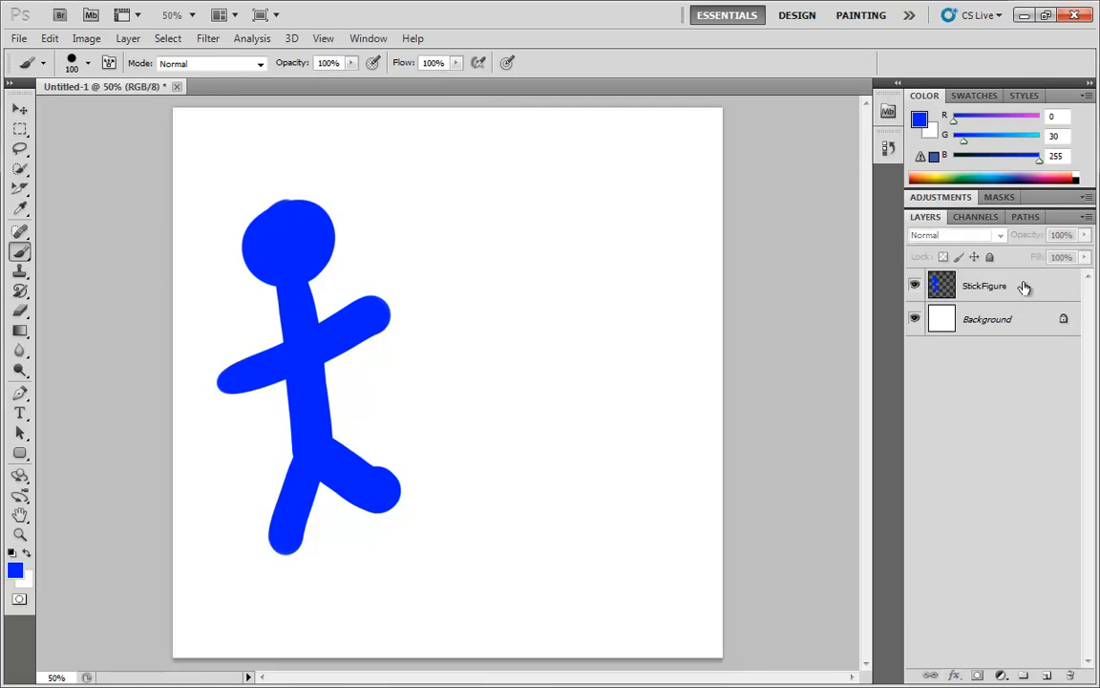
Step: Open the StickFigure layer's Blending Options and examine its blend mode, opacity and fill opacity settings
left_click(1024, 285)
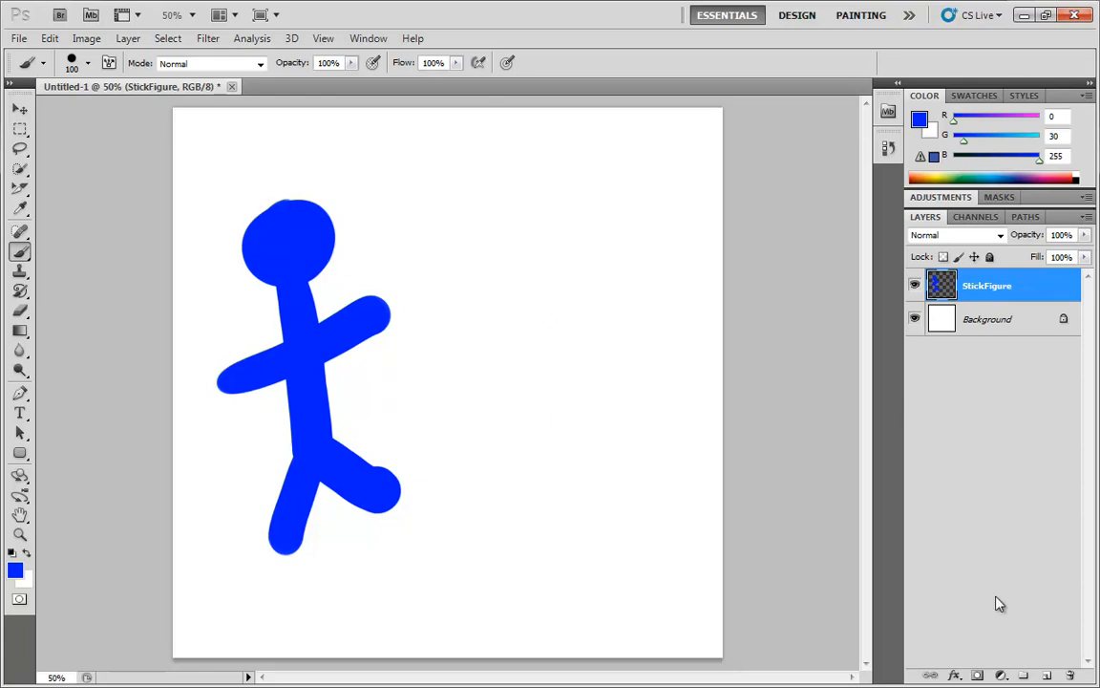
left_click(954, 675)
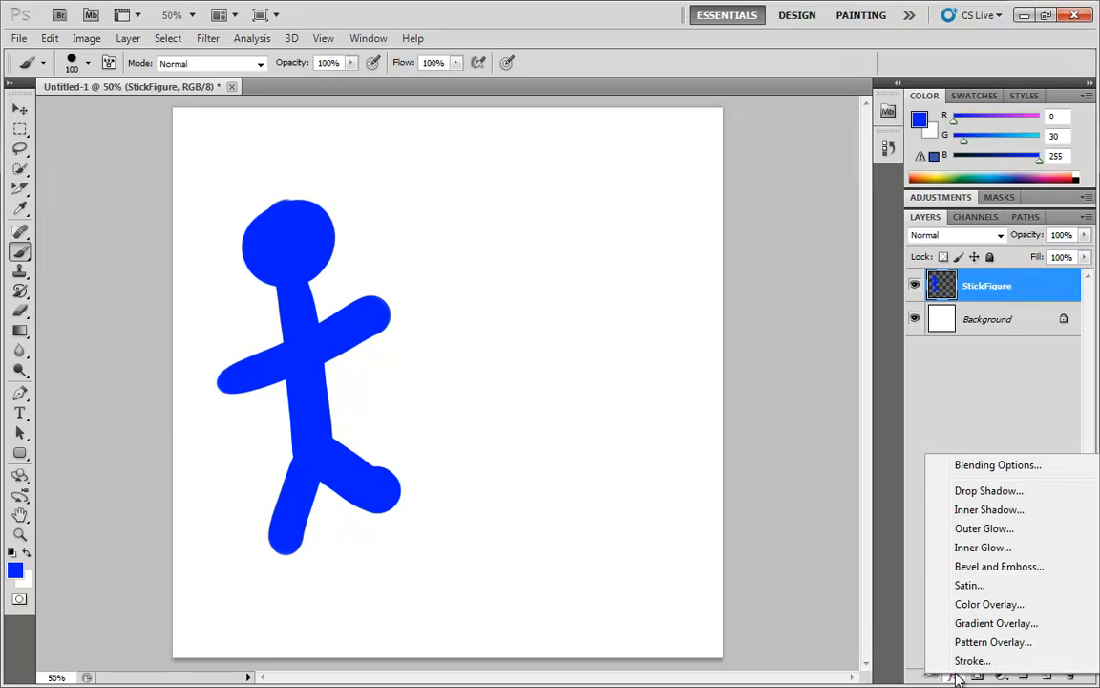
left_click(999, 465)
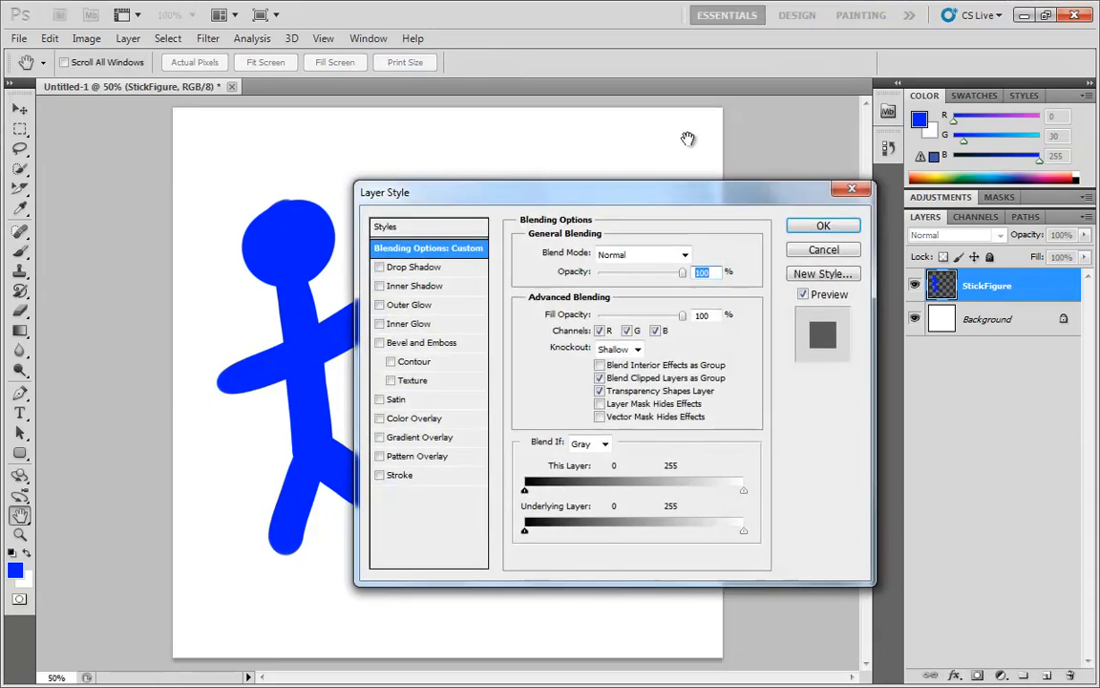
left_click_drag(582, 202, 662, 223)
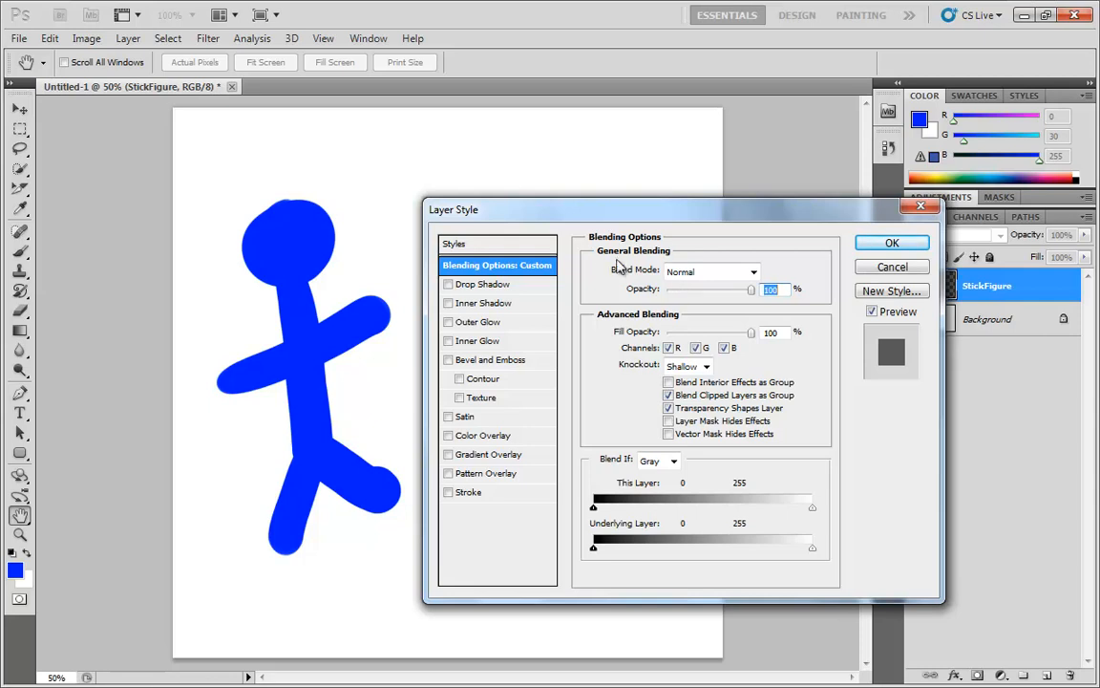
left_click(745, 272)
left_click(599, 277)
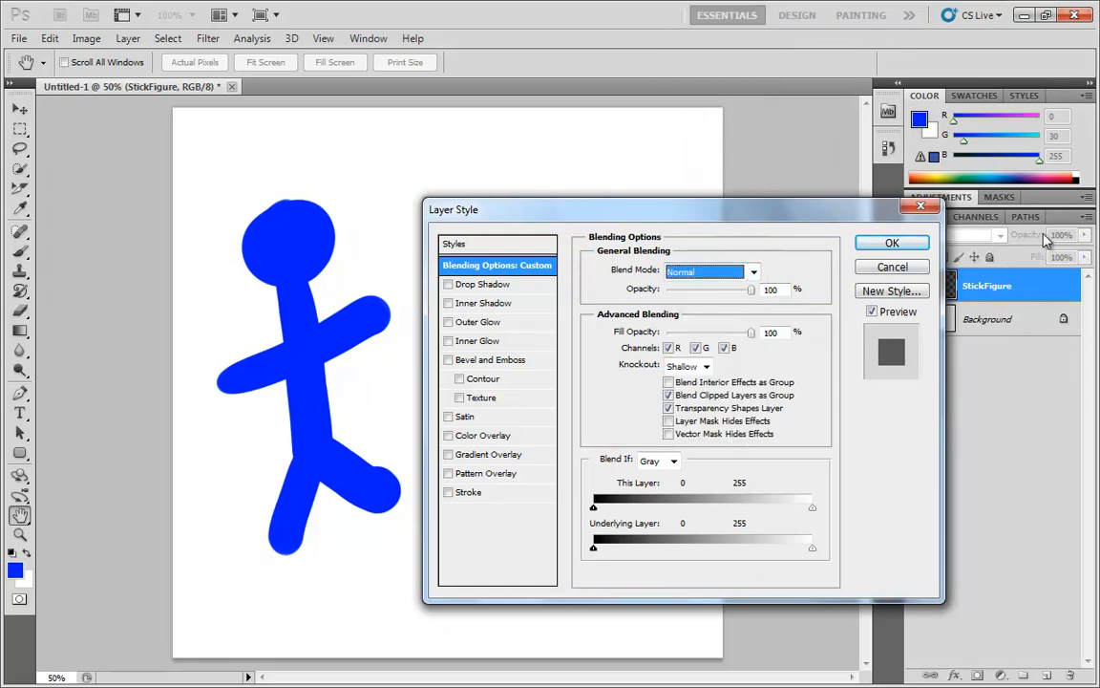
left_click_drag(812, 209, 882, 159)
left_click_drag(776, 164, 598, 182)
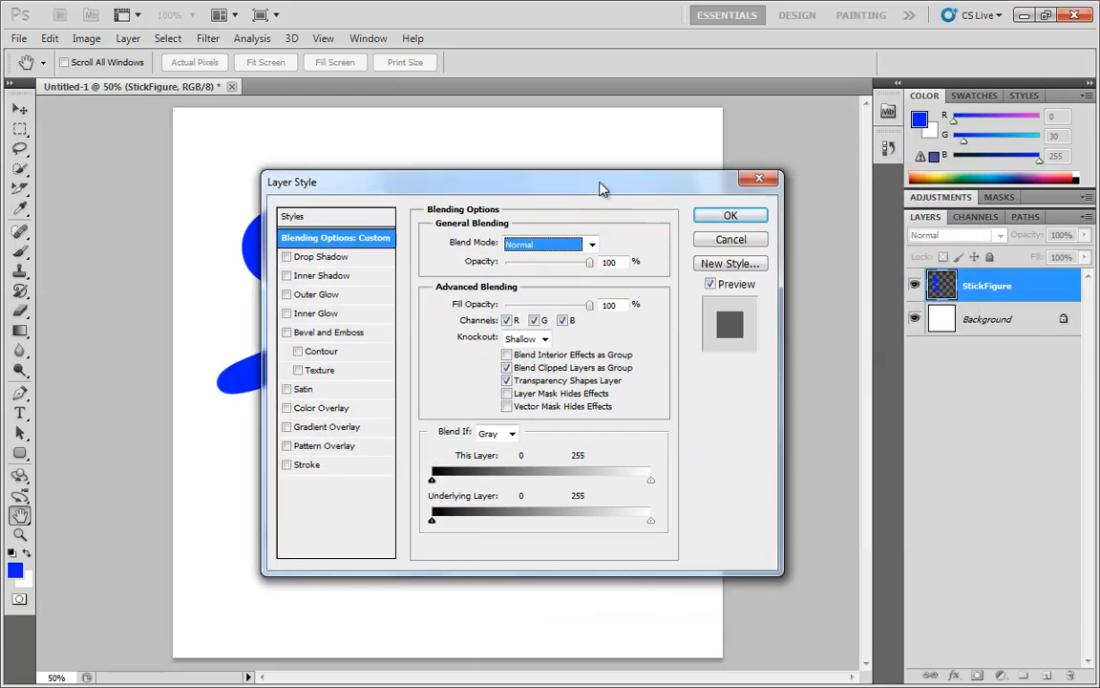
mouse_move(590, 263)
left_mouse_down()
mouse_move(541, 270)
mouse_move(596, 270)
left_mouse_up()
left_click_drag(640, 193, 800, 152)
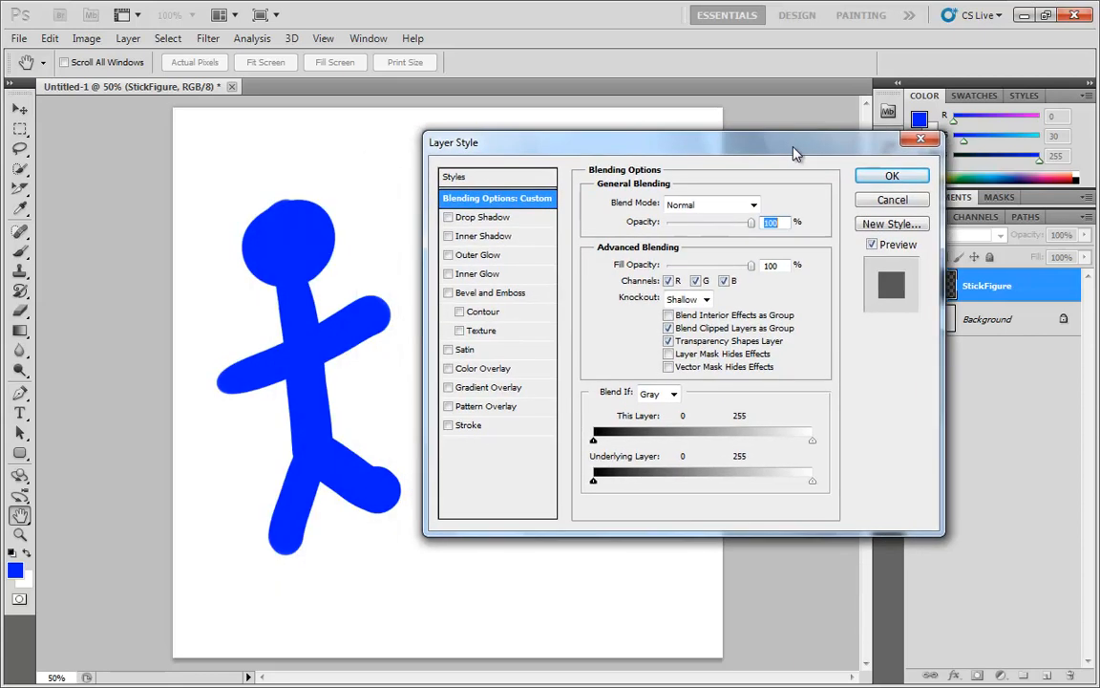
mouse_move(749, 264)
left_mouse_down()
mouse_move(705, 268)
mouse_move(757, 265)
left_mouse_up()
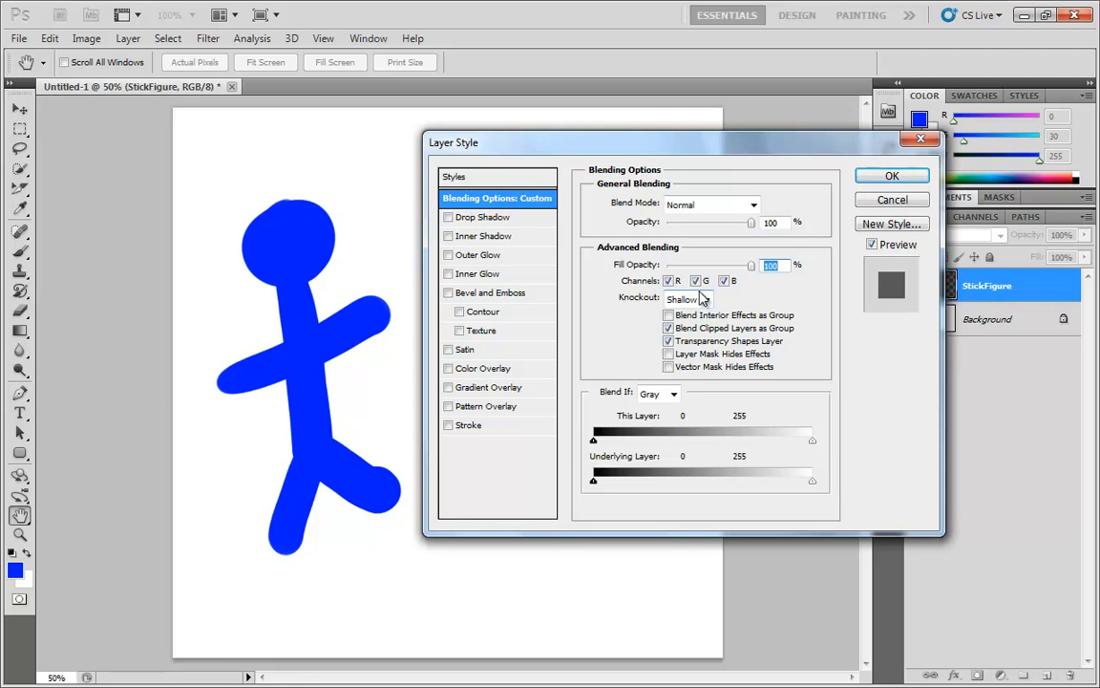
Step: Switch the StickFigure layer's R, G and B blending channels off and back on individually, and accept the layer style
left_click(669, 280)
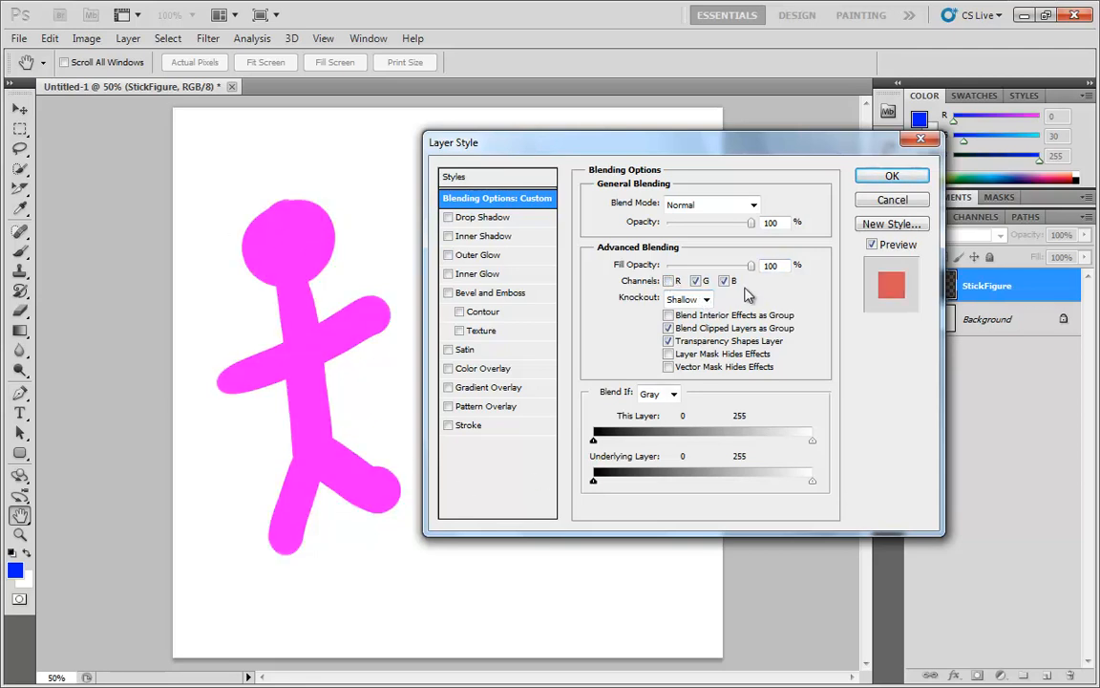
left_click(696, 280)
left_click(695, 280)
left_click(669, 281)
left_click(723, 281)
left_click(723, 281)
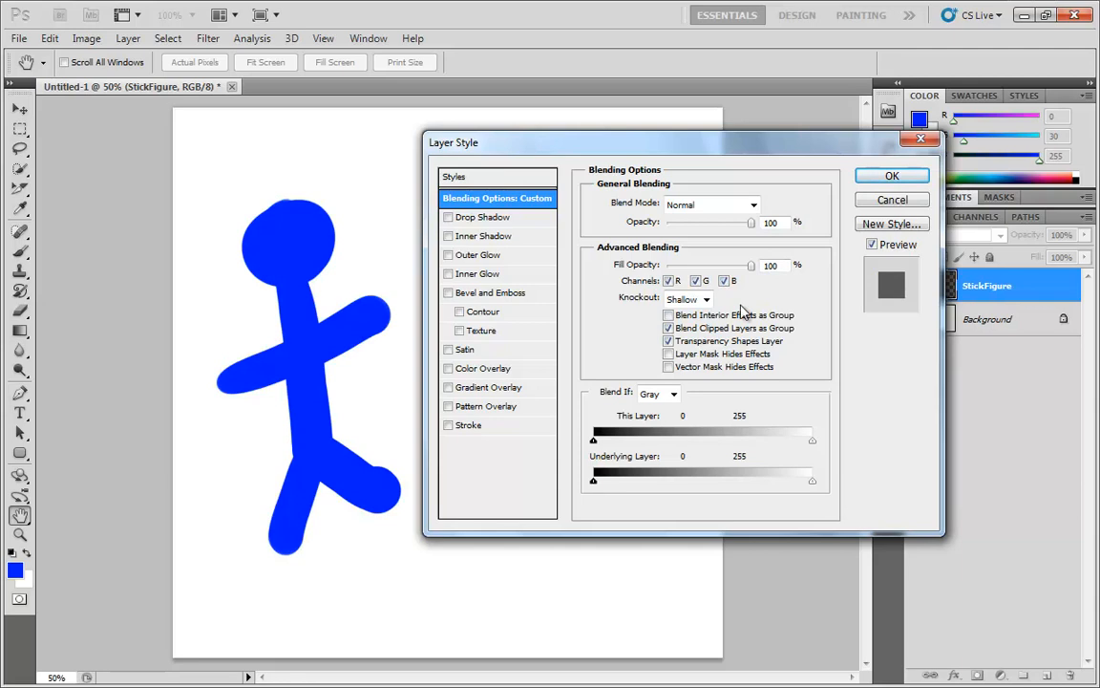
left_click(723, 281)
left_click(723, 281)
left_click(695, 281)
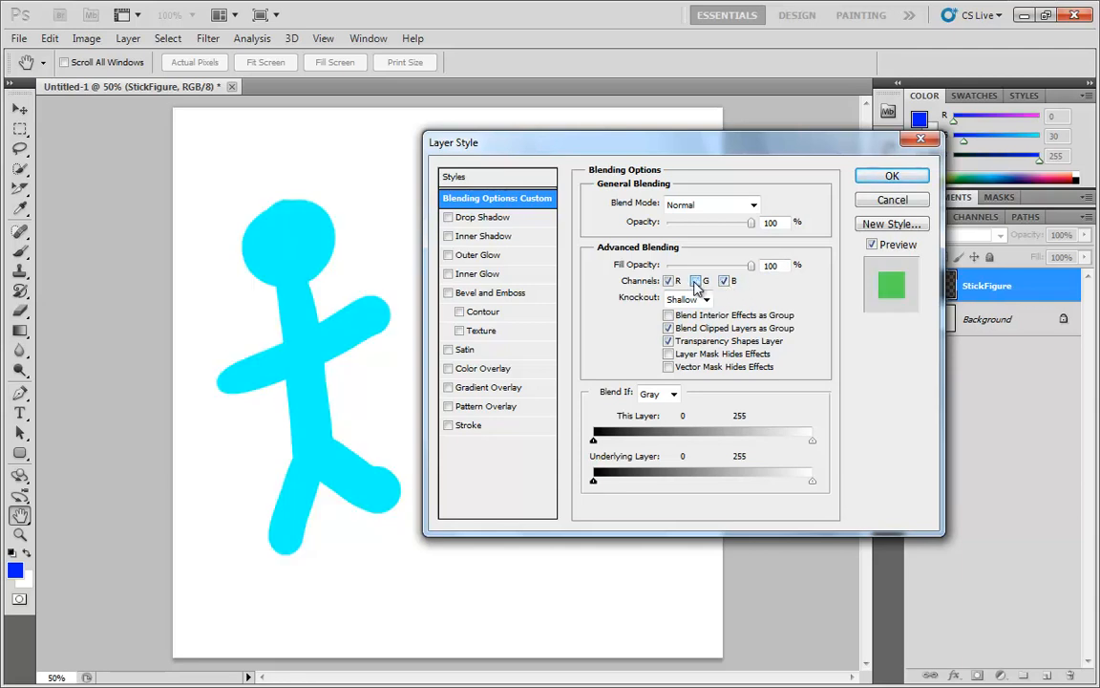
left_click(696, 280)
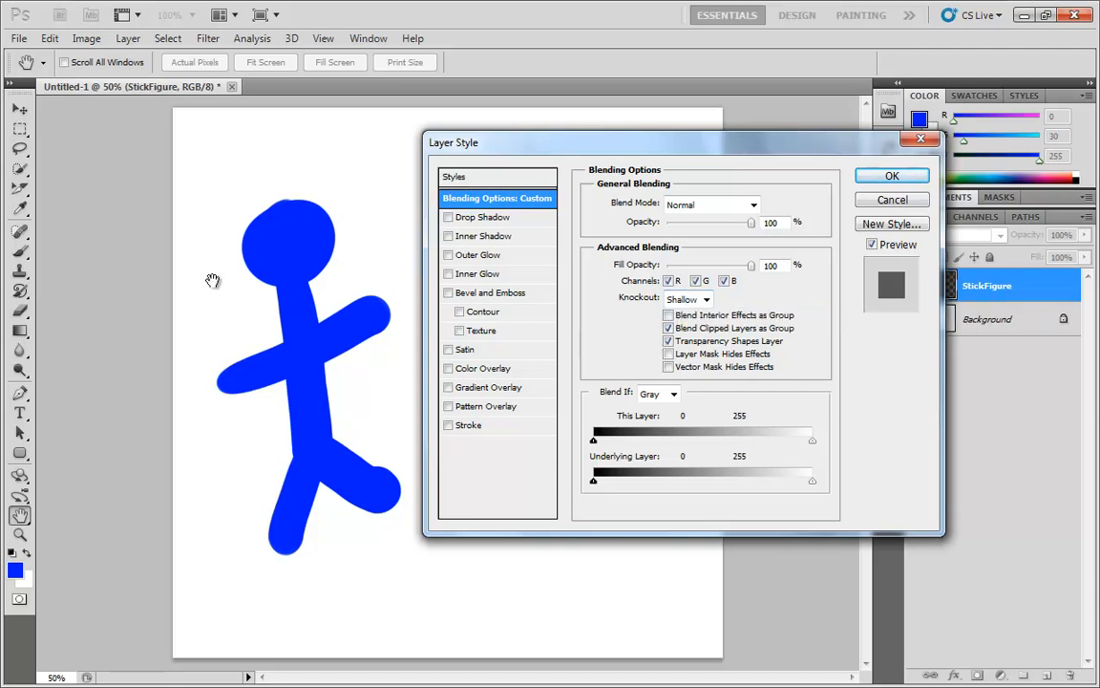
left_click(889, 177)
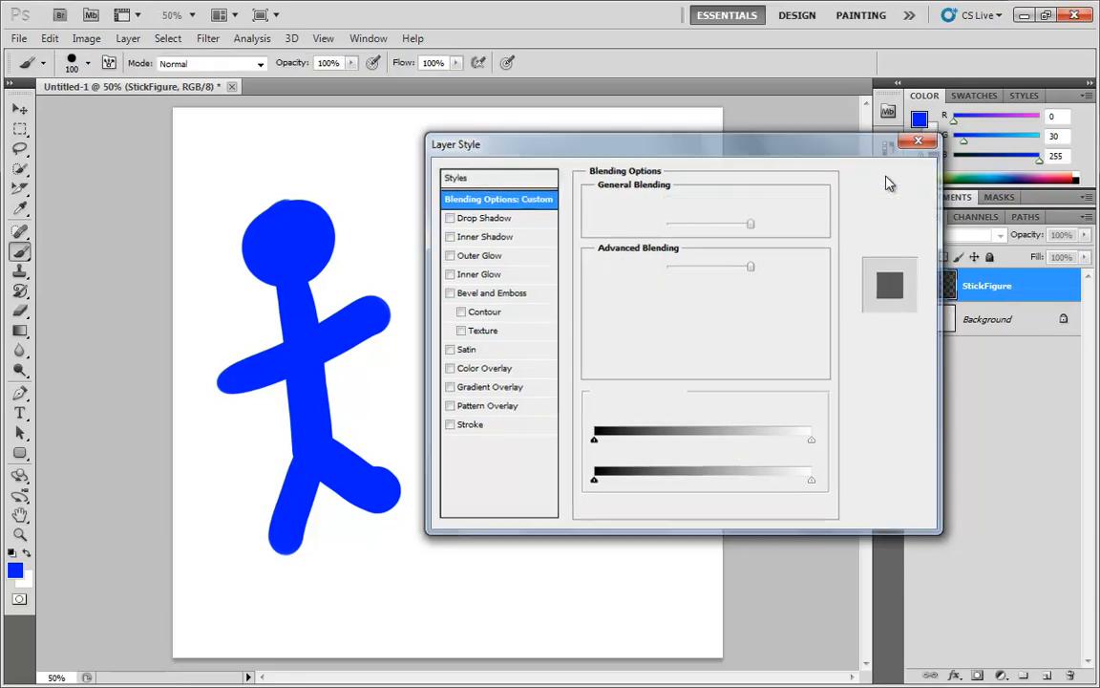
Step: Place the Chrysanthemum picture from Sample Pictures and scale it proportionally about its centre to about 175%
left_click(19, 38)
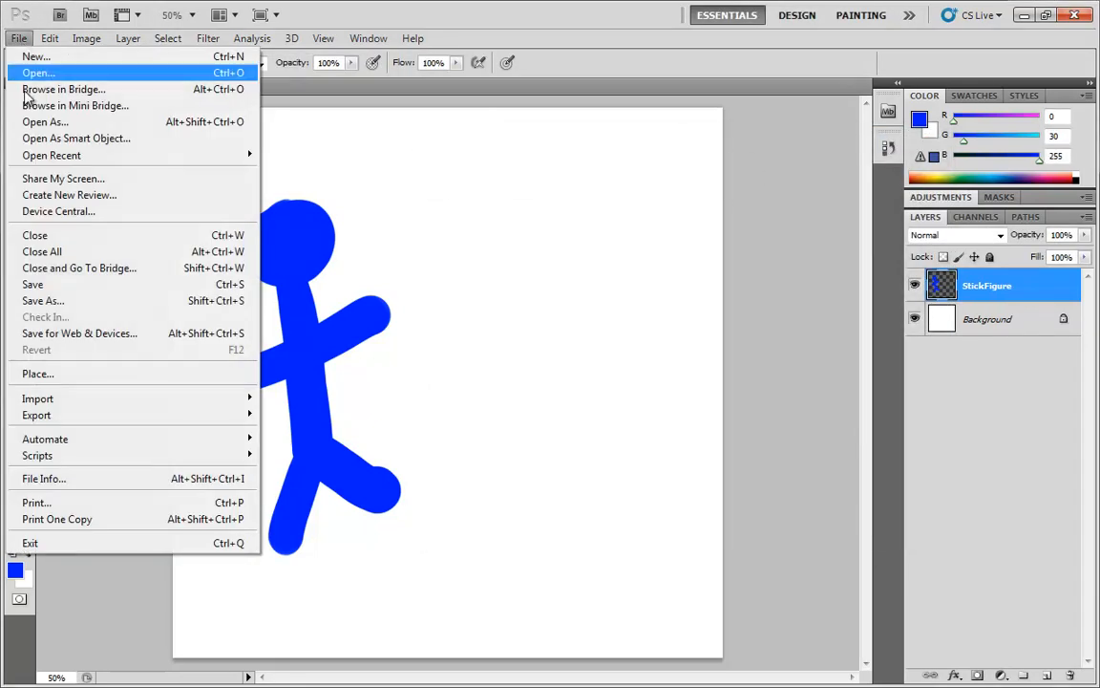
left_click(85, 378)
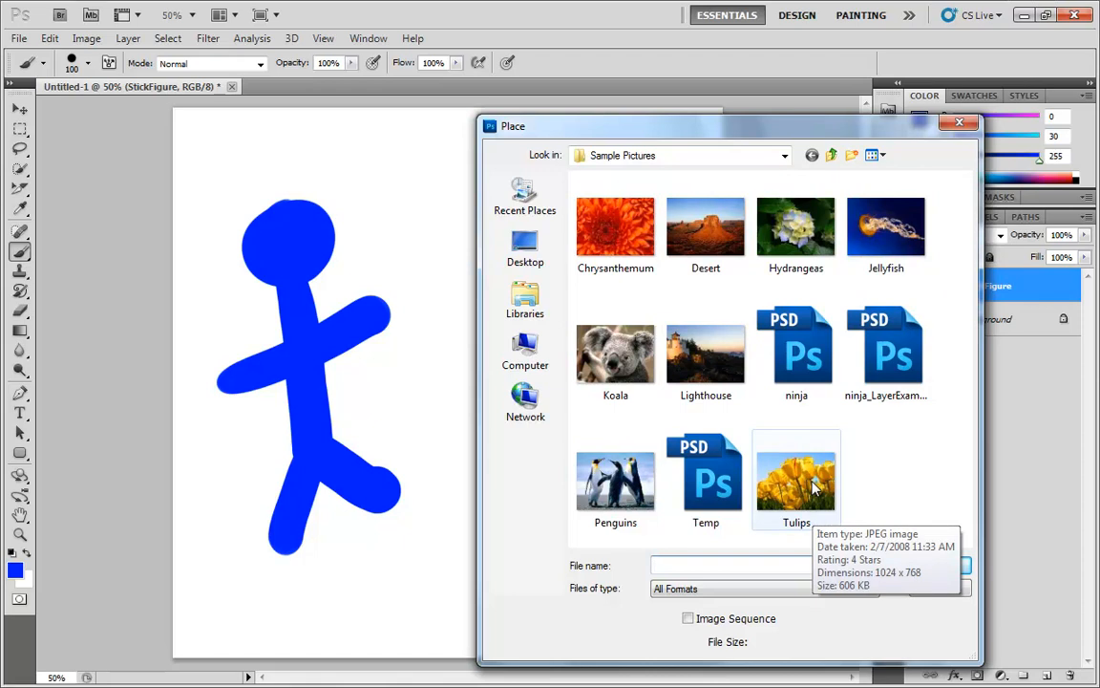
left_click(602, 244)
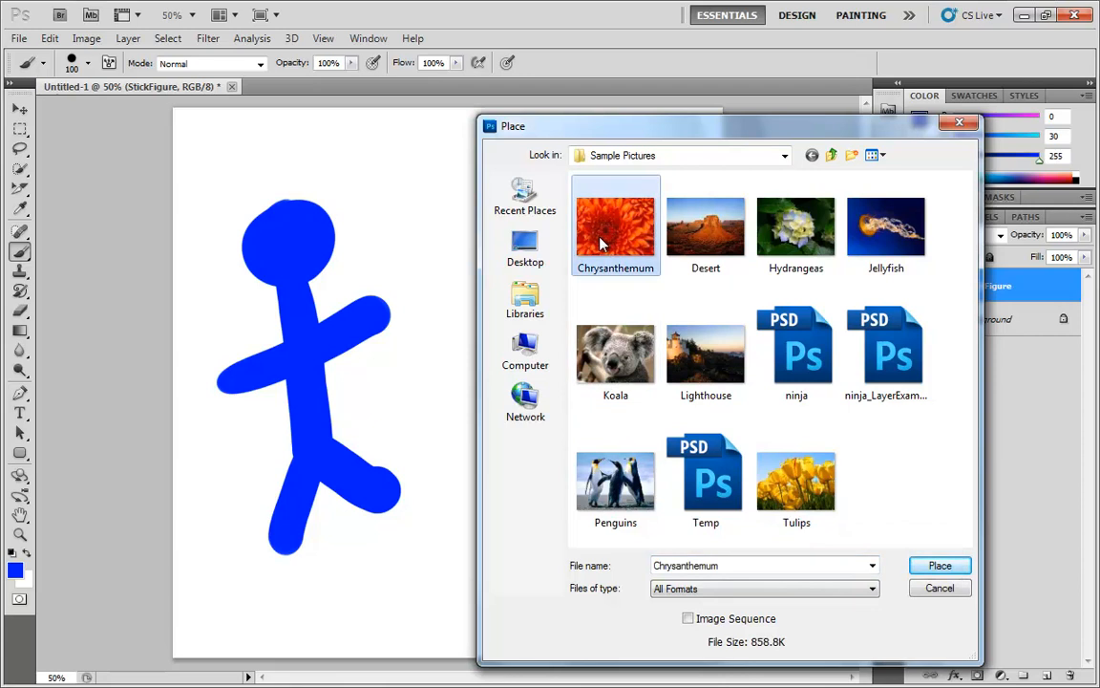
double_click(602, 245)
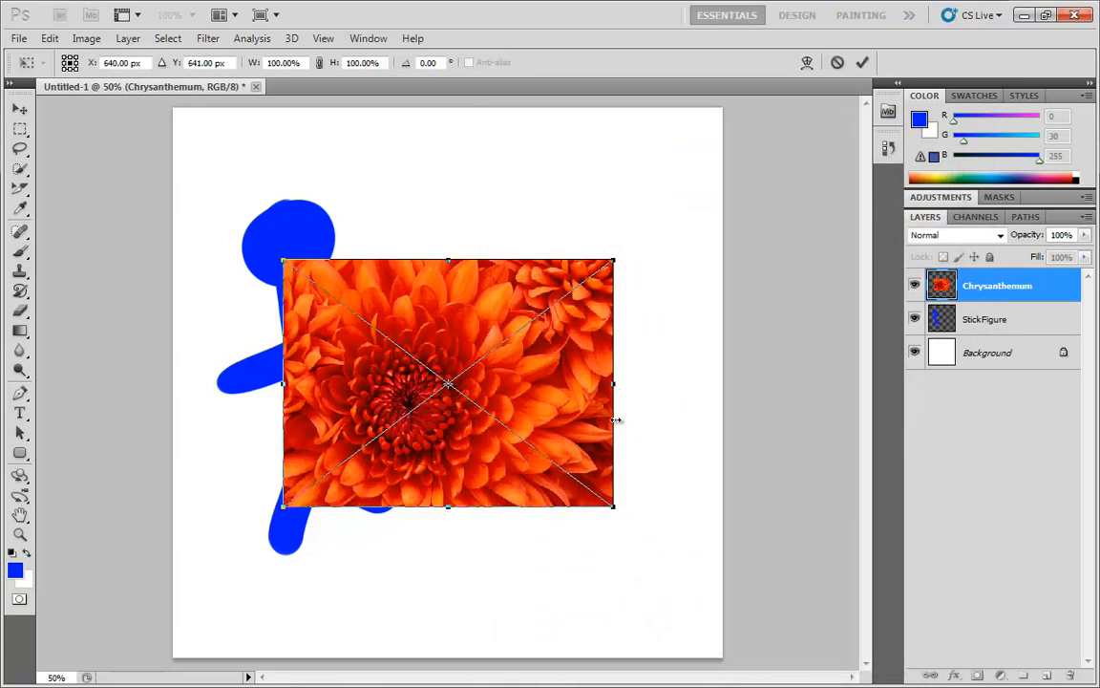
left_click_drag(611, 504, 738, 600)
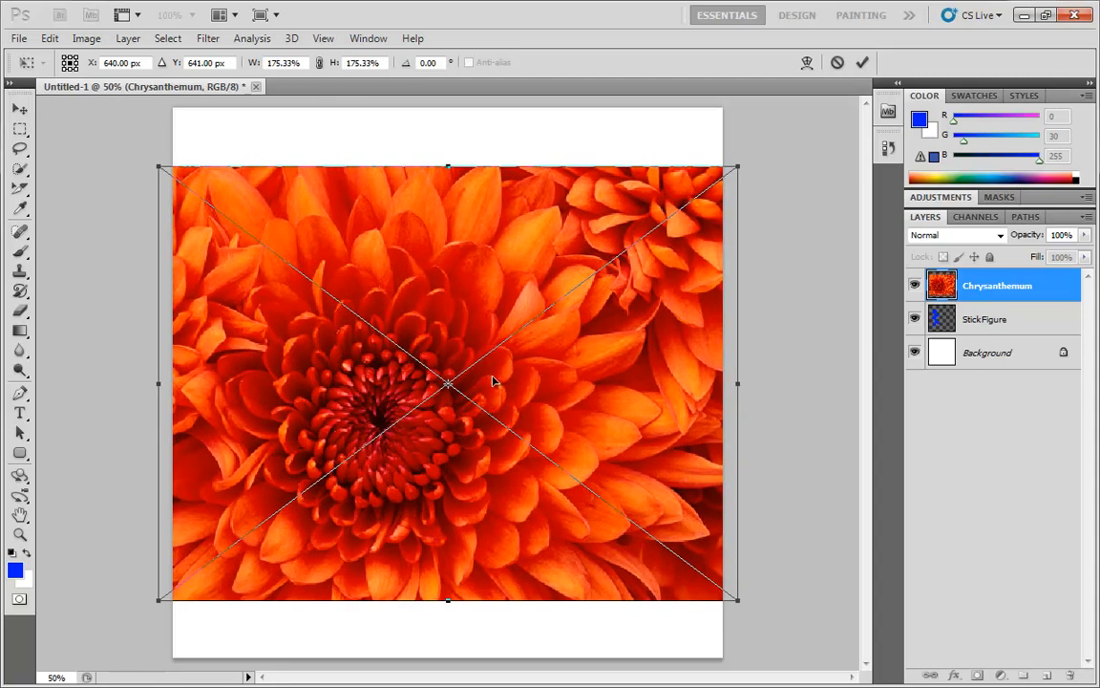
key("b")
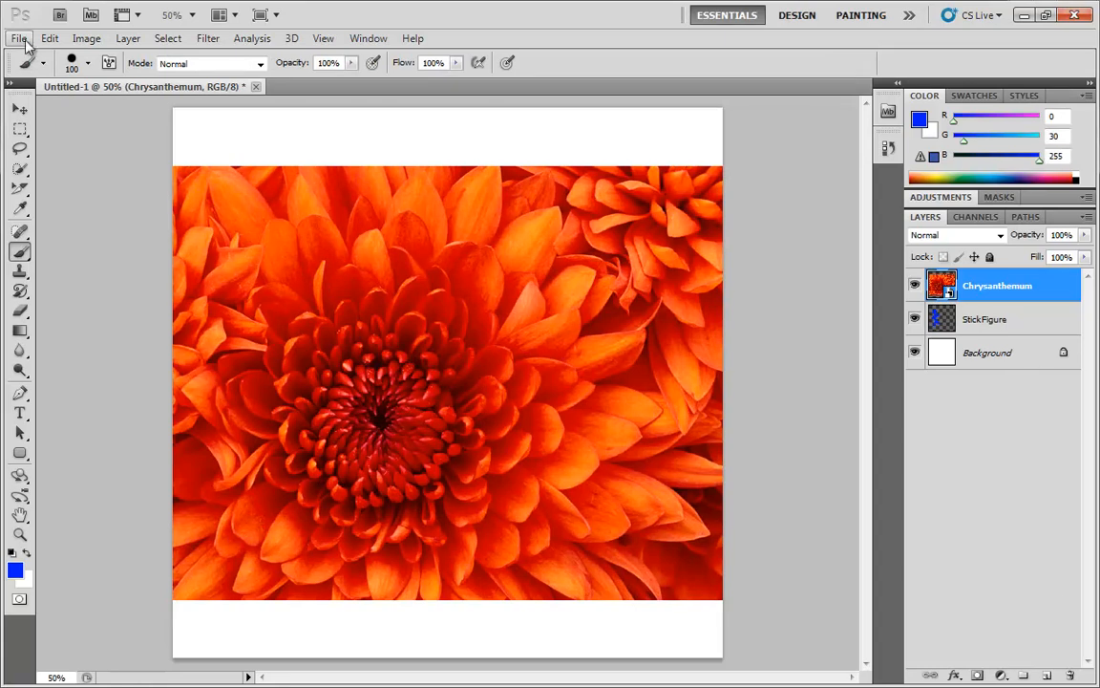
Step: Place the Jellyfish picture from Sample Pictures and scale it proportionally about its centre to about 181%
left_click(19, 38)
left_click(61, 337)
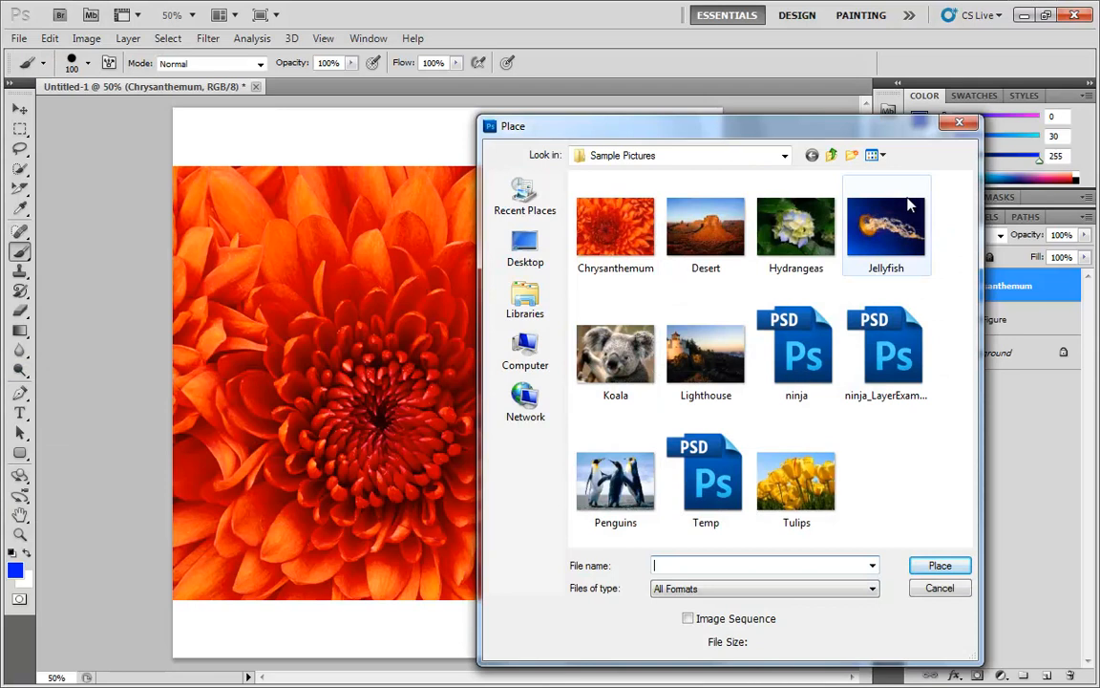
mouse_move(903, 225)
left_click(884, 224)
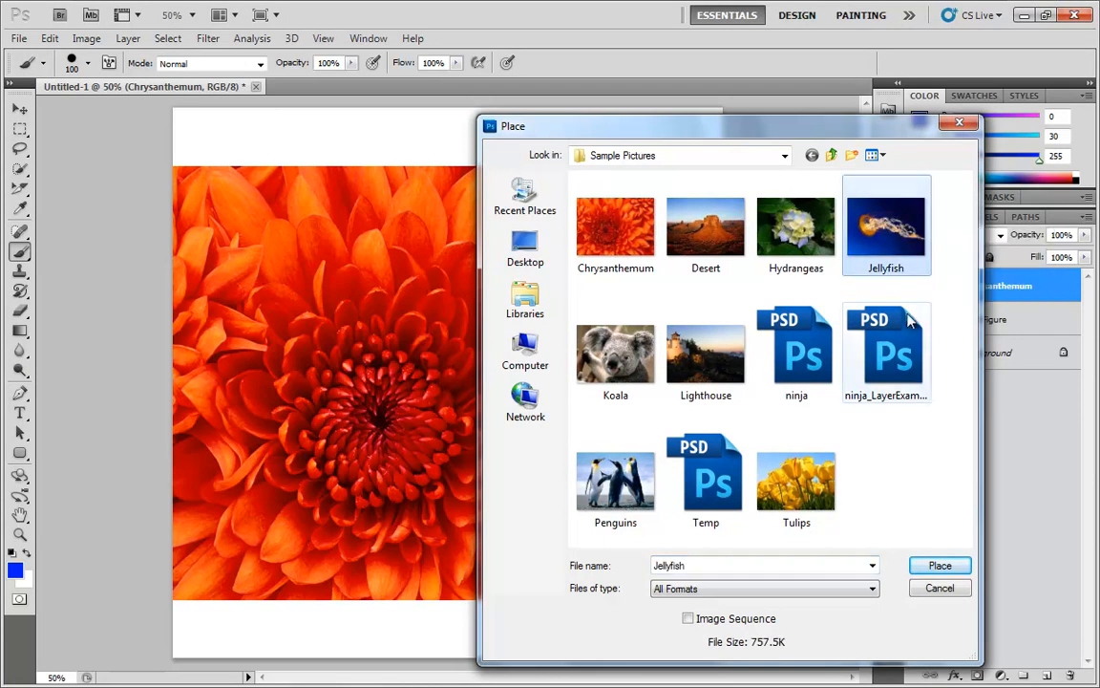
double_click(884, 224)
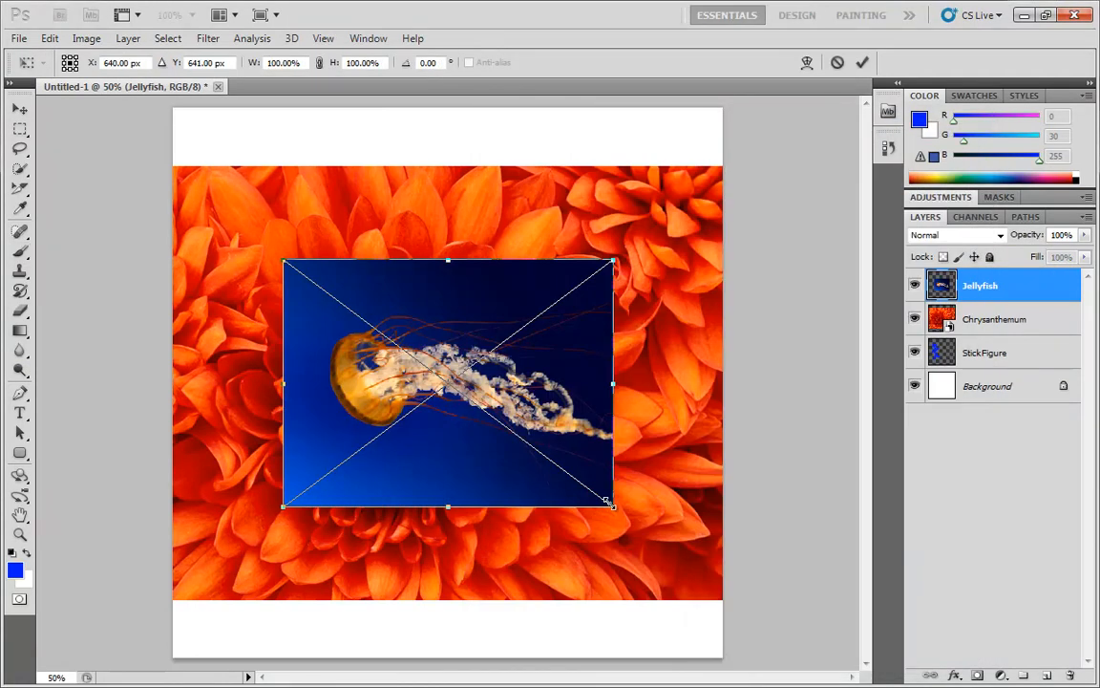
left_click_drag(612, 508, 747, 606)
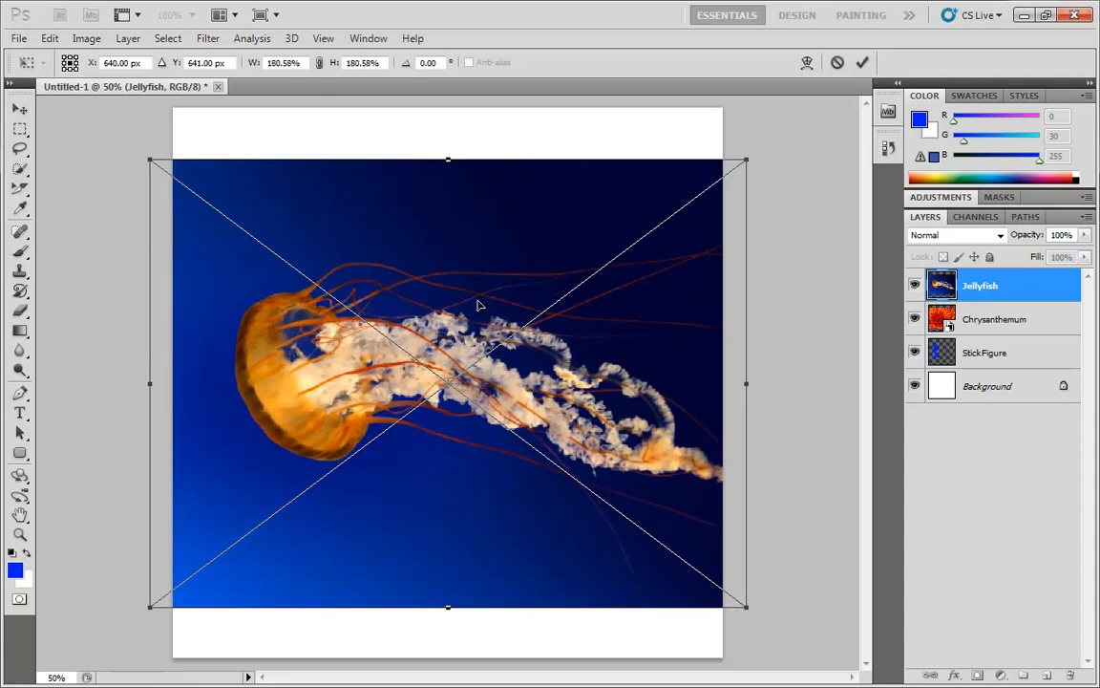
key("Return")
key("b")
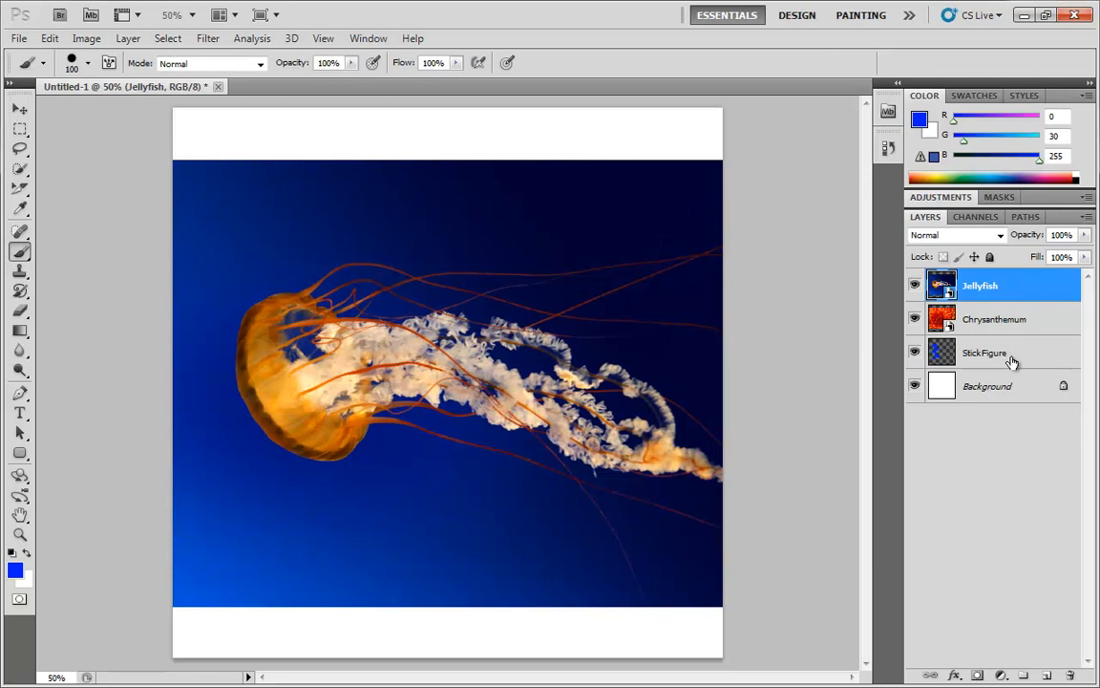
Step: Reorder the layers so StickFigure is topmost and Chrysanthemum sits directly beneath it, above Jellyfish
left_click_drag(1011, 358, 1017, 281)
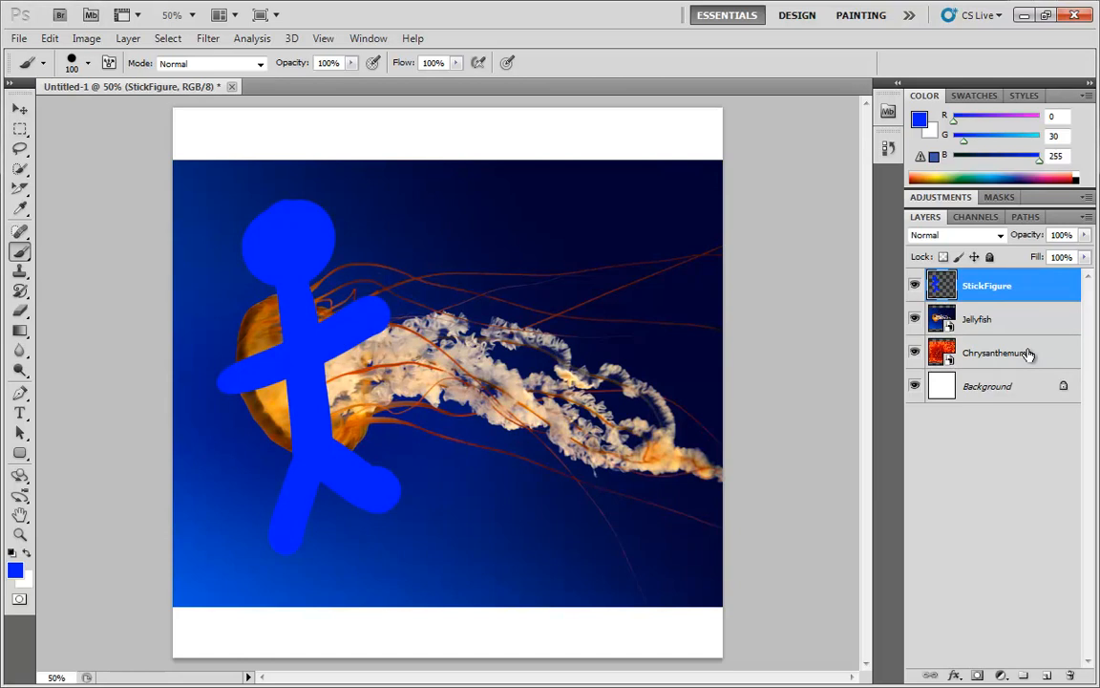
left_click_drag(965, 353, 999, 319)
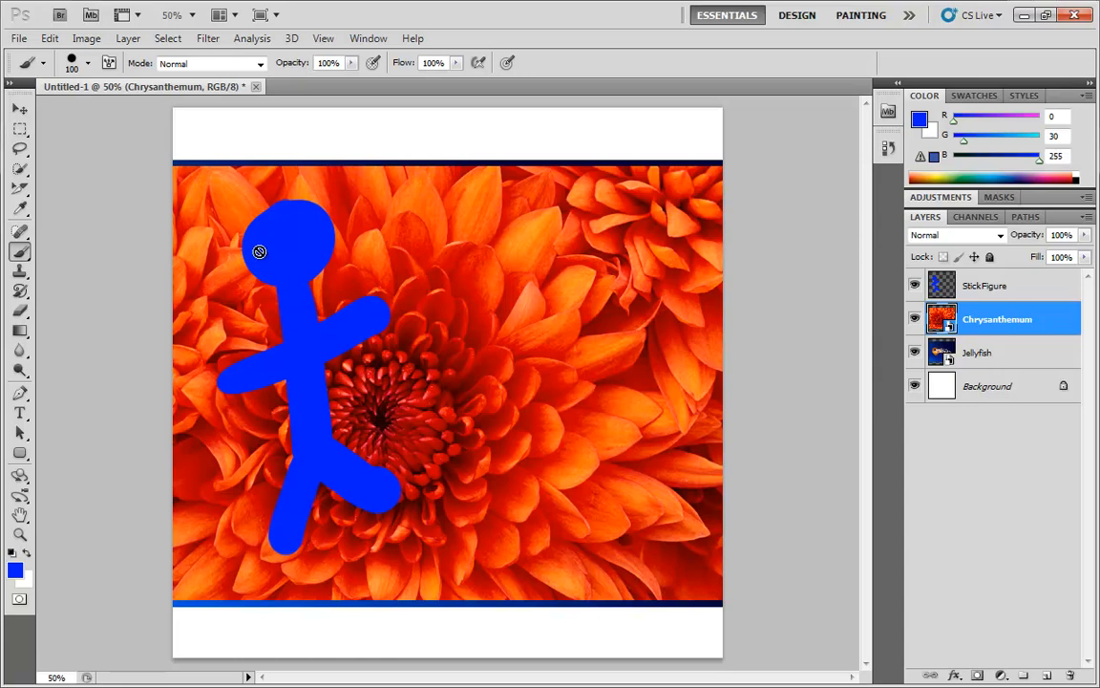
Step: Open the StickFigure layer's blending options, move the dialog clear of the figure, and set Knockout to None
left_click(1061, 293)
double_click(1063, 293)
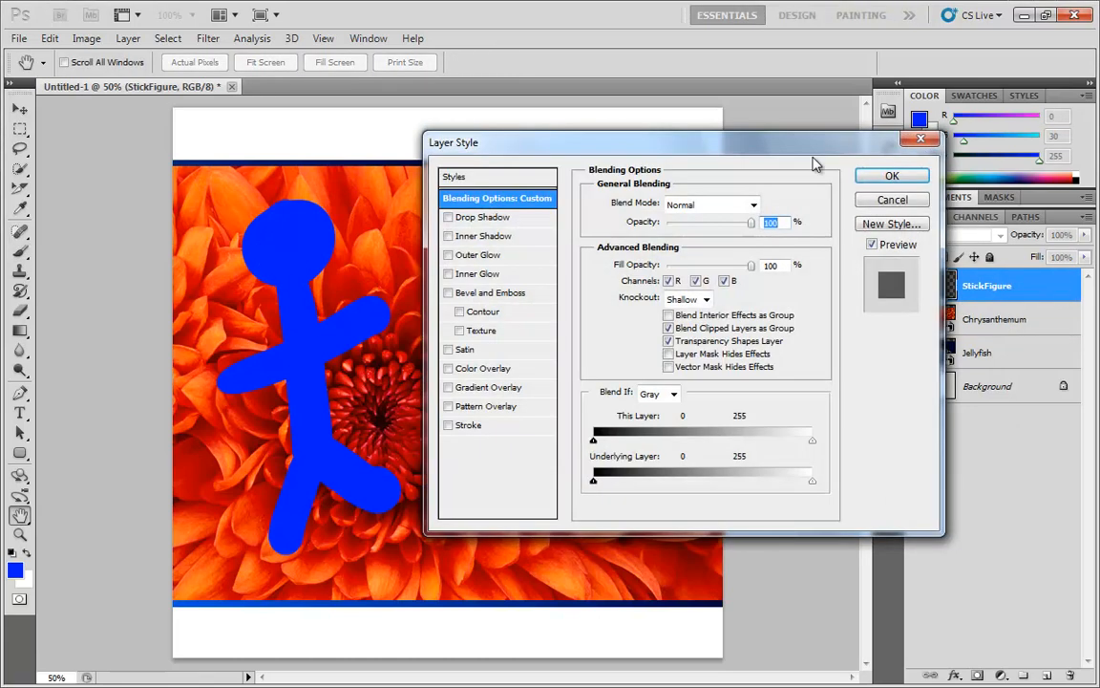
left_click_drag(714, 147, 821, 181)
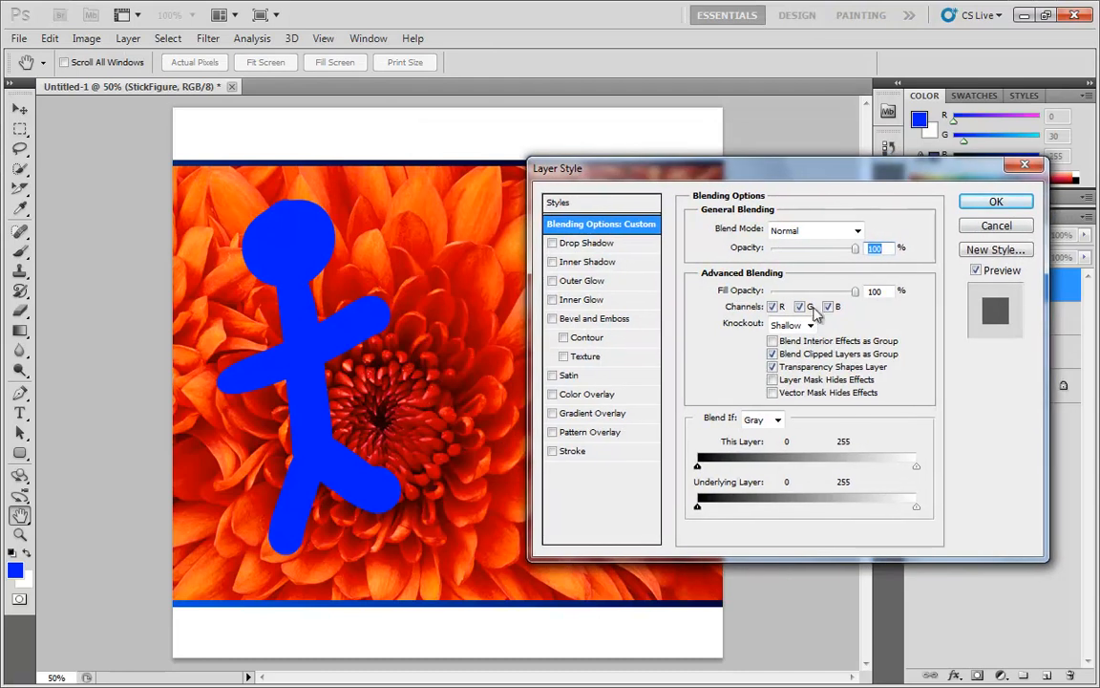
left_click(793, 325)
left_click(799, 343)
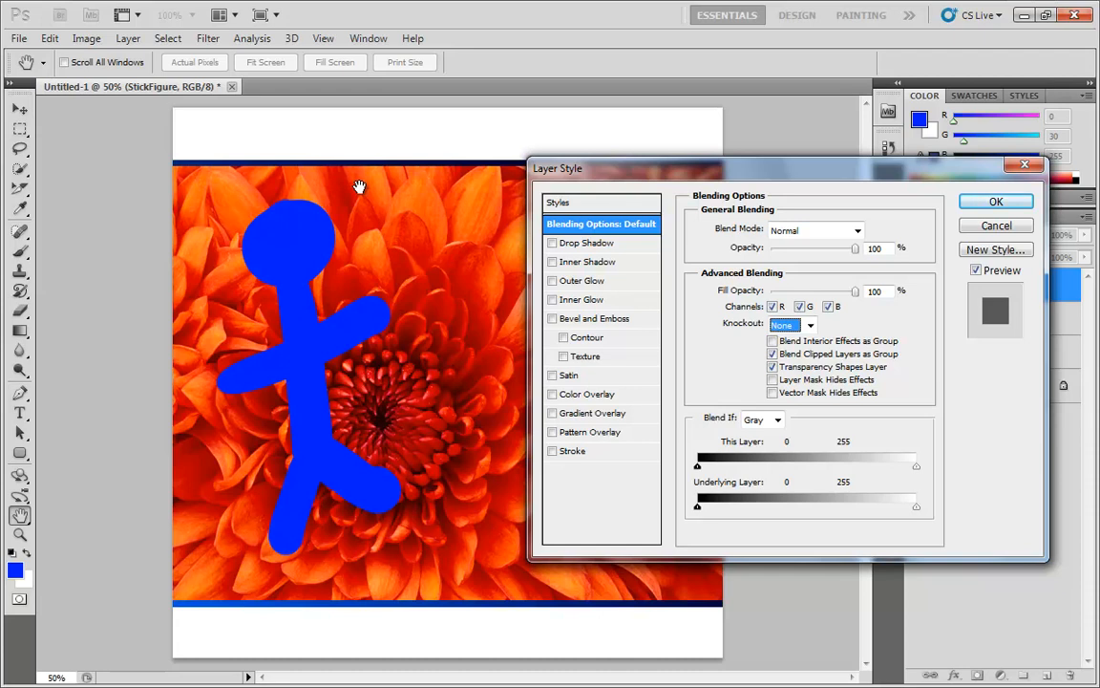
left_click(811, 327)
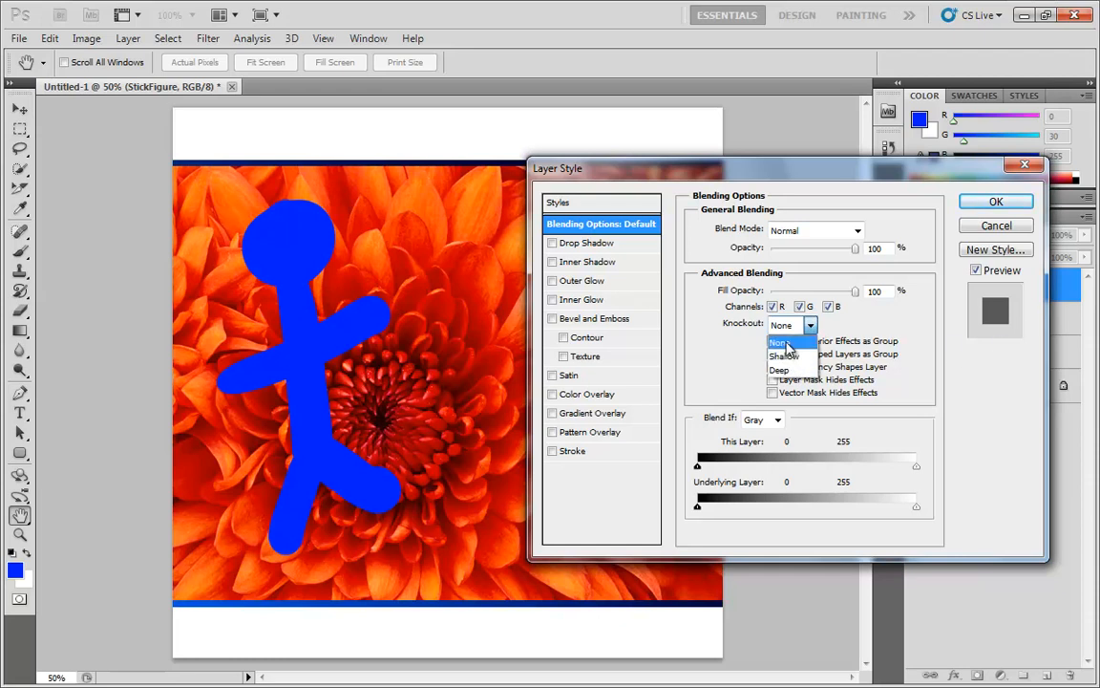
left_click(727, 349)
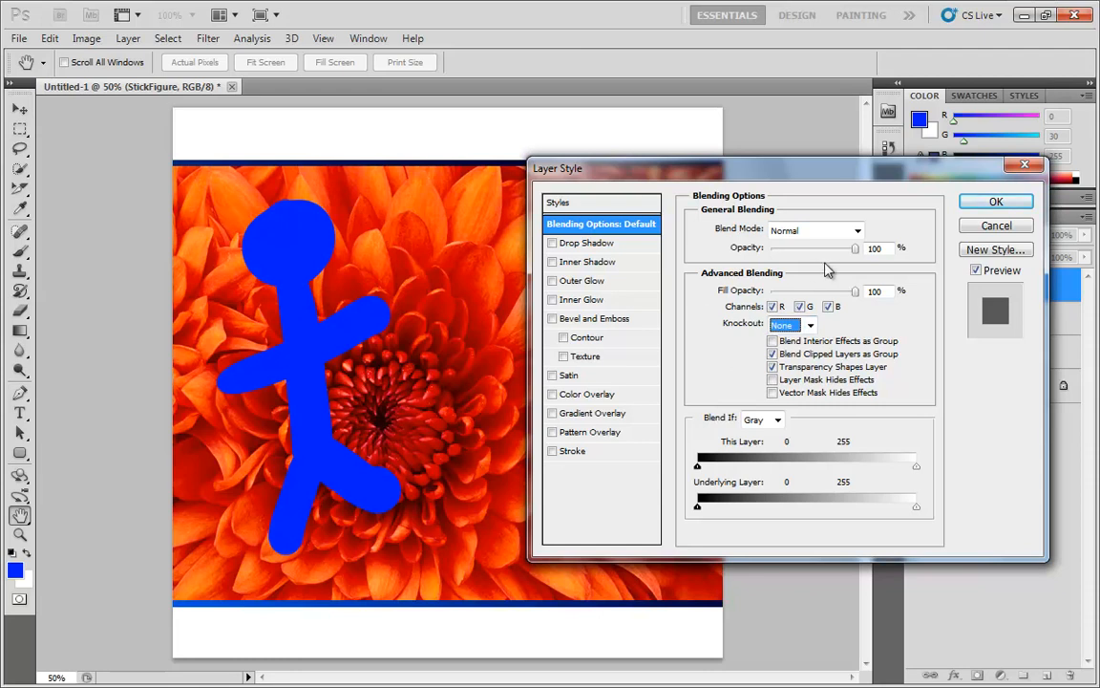
Step: Set the StickFigure layer's fill opacity to 0% with Shallow knockout, and accept the layer style
left_click_drag(855, 291, 775, 299)
left_click(805, 325)
left_click(783, 351)
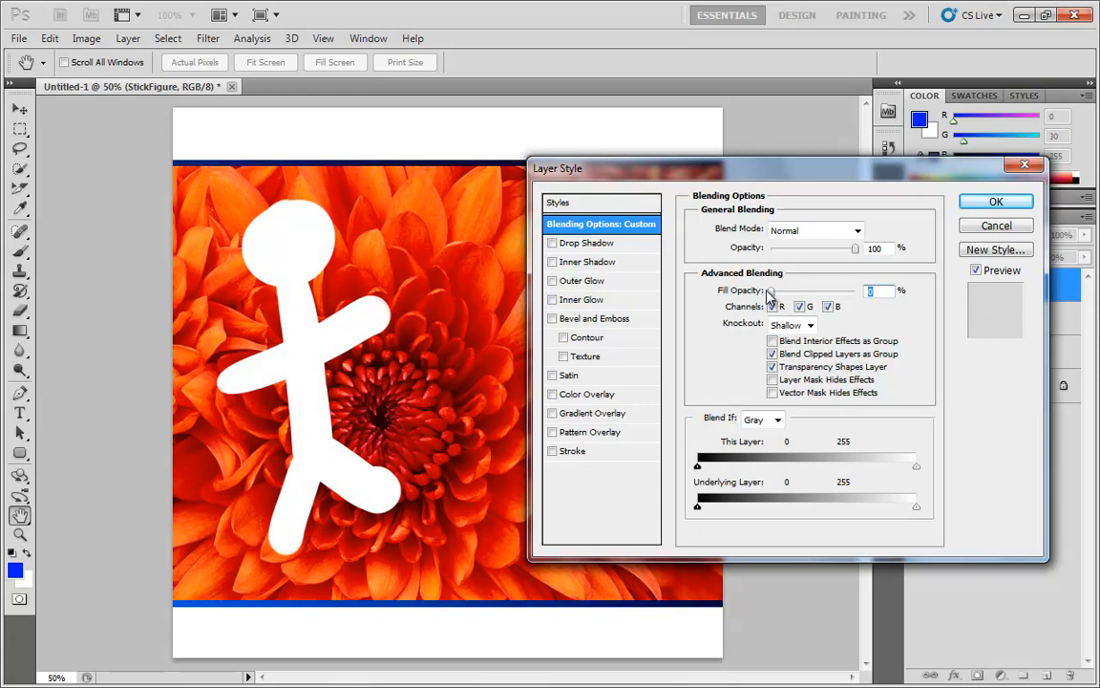
left_click(995, 204)
Step: Paint a winding bright green (1eff00) brush stroke down the Background layer, passing behind the stick figure
left_click(1022, 388)
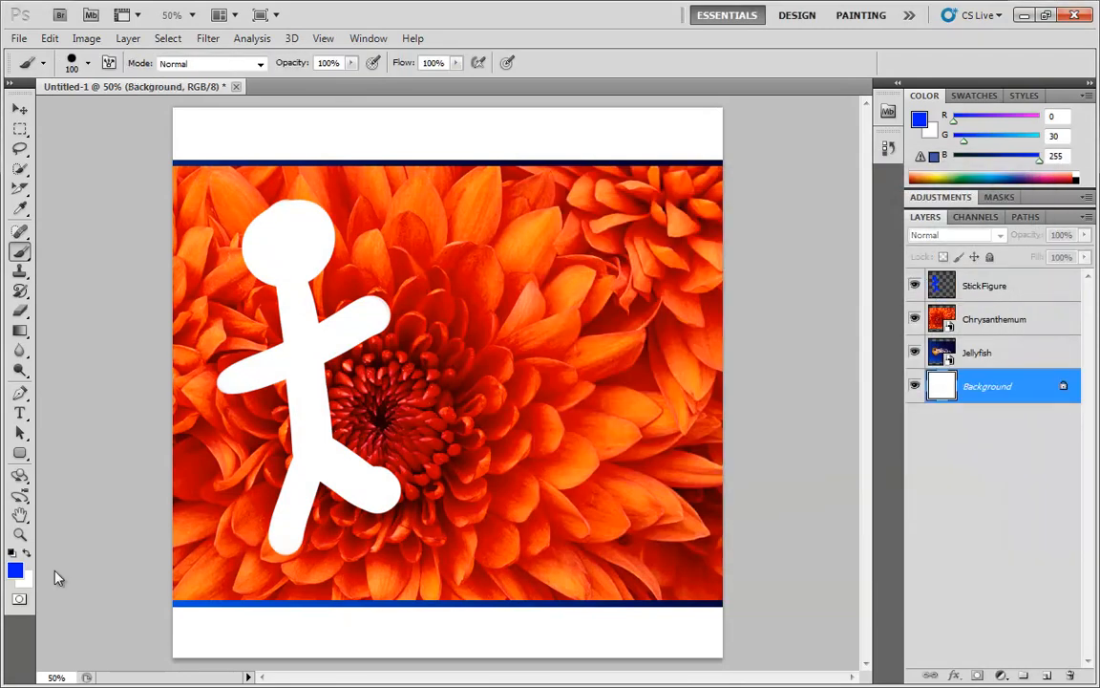
left_click(14, 570)
left_click(254, 431)
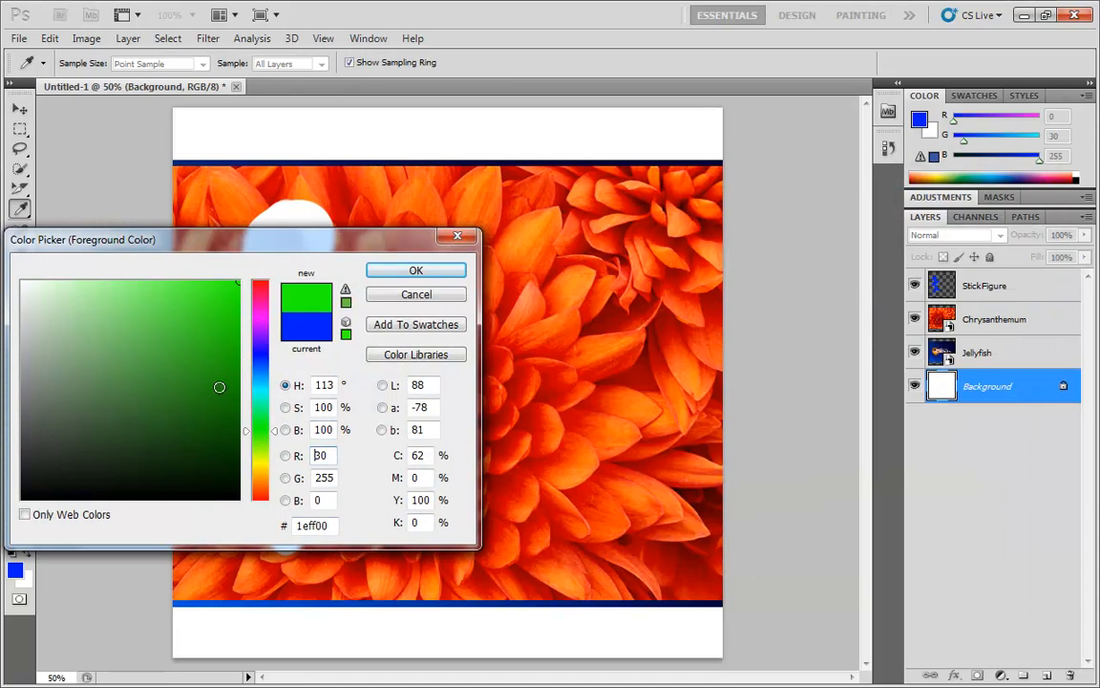
left_click(413, 270)
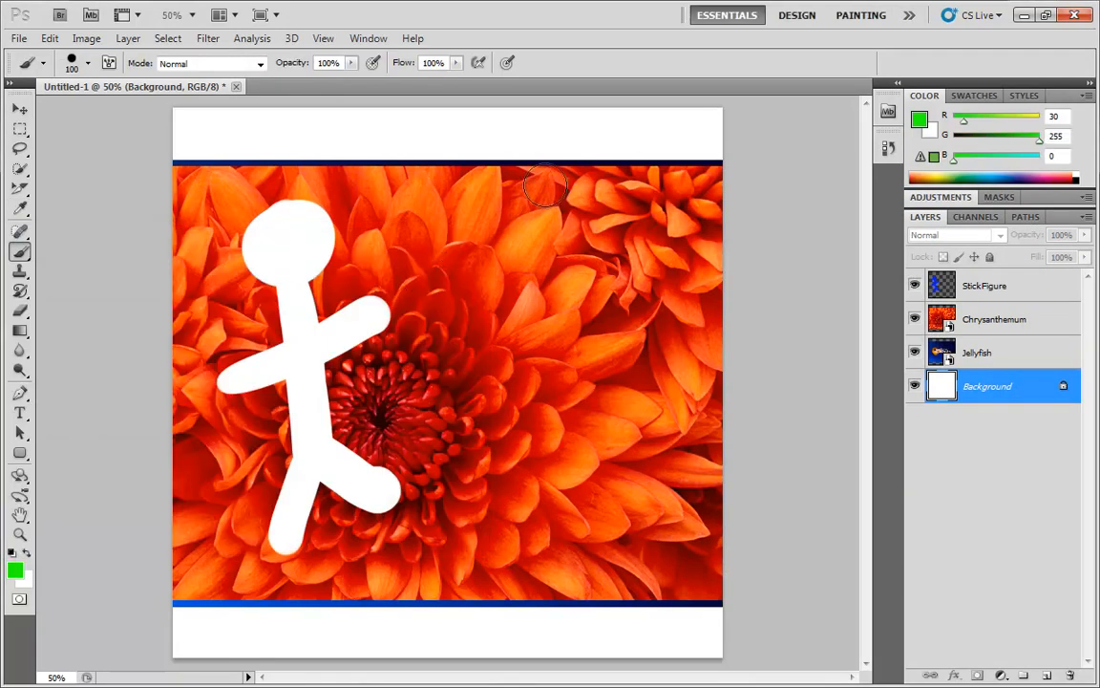
mouse_move(546, 135)
left_mouse_down()
mouse_move(452, 149)
mouse_move(436, 177)
mouse_move(402, 153)
mouse_move(389, 189)
mouse_move(324, 267)
mouse_move(297, 272)
mouse_move(236, 342)
mouse_move(270, 384)
mouse_move(307, 370)
mouse_move(361, 456)
mouse_move(301, 499)
mouse_move(265, 501)
mouse_move(282, 561)
mouse_move(458, 607)
mouse_move(628, 617)
mouse_move(466, 622)
mouse_move(387, 609)
mouse_move(352, 571)
left_mouse_up()
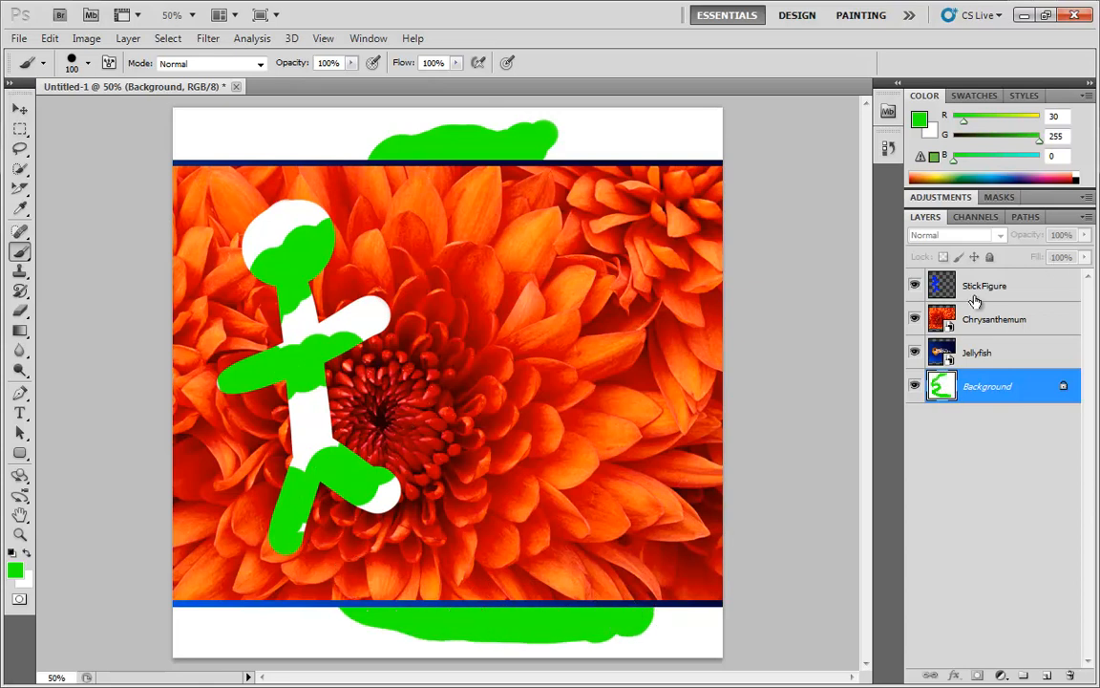
Step: Try Deep knockout on the StickFigure layer, switch back to Shallow, and cancel the layer style
double_click(1050, 288)
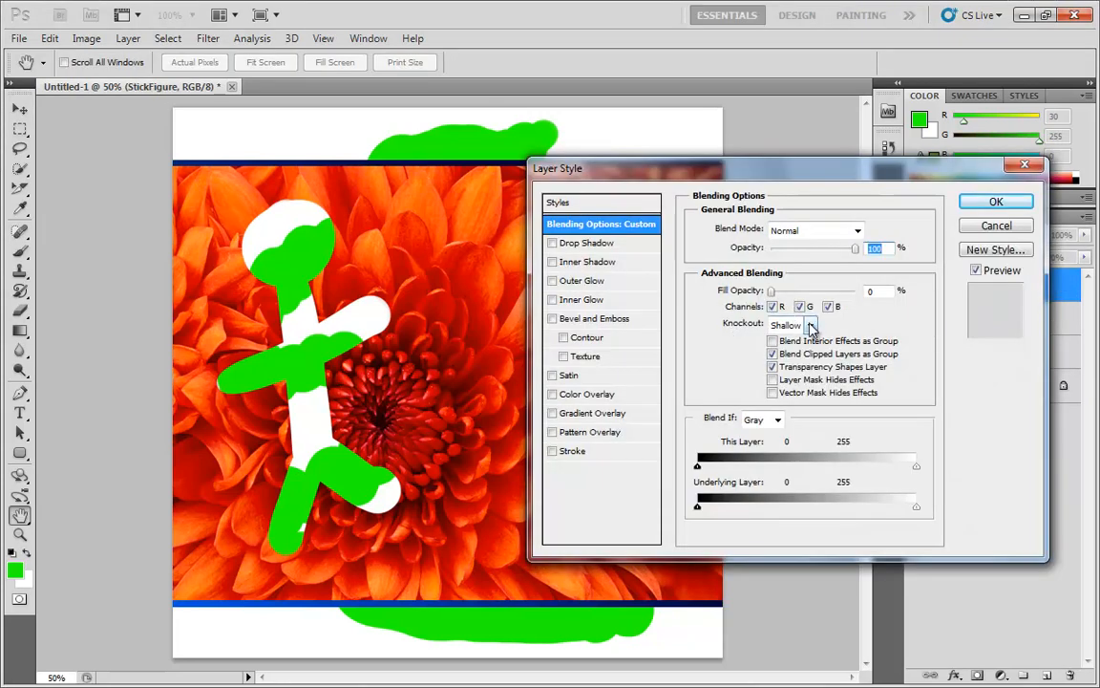
left_click(811, 328)
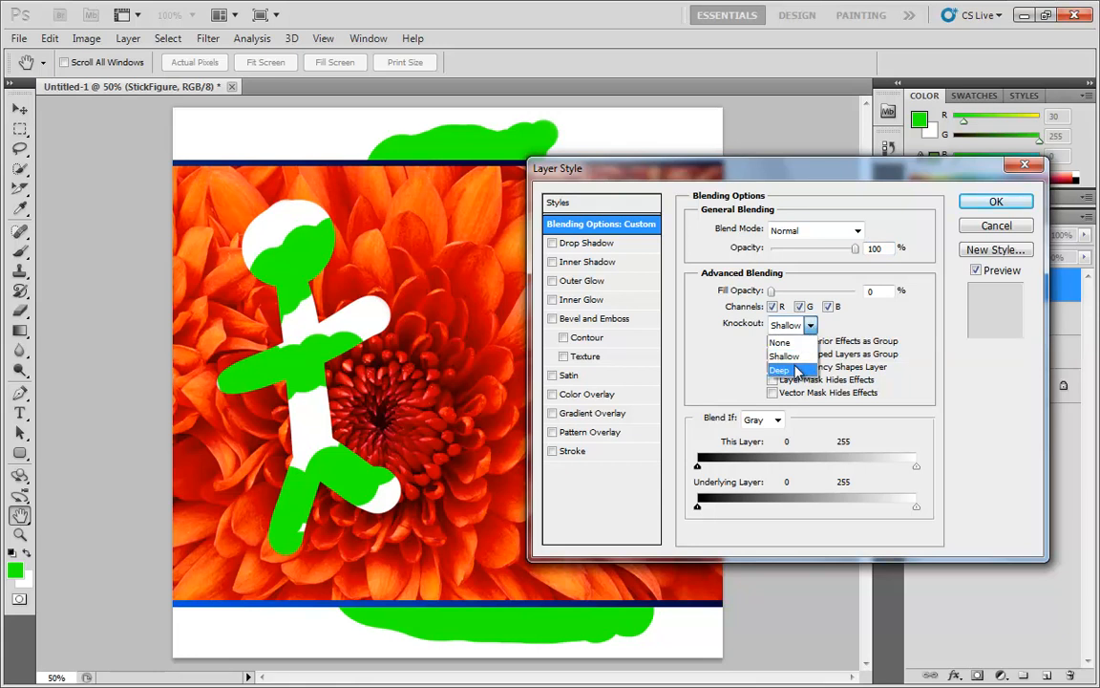
left_click(801, 370)
left_click(810, 325)
left_click(805, 358)
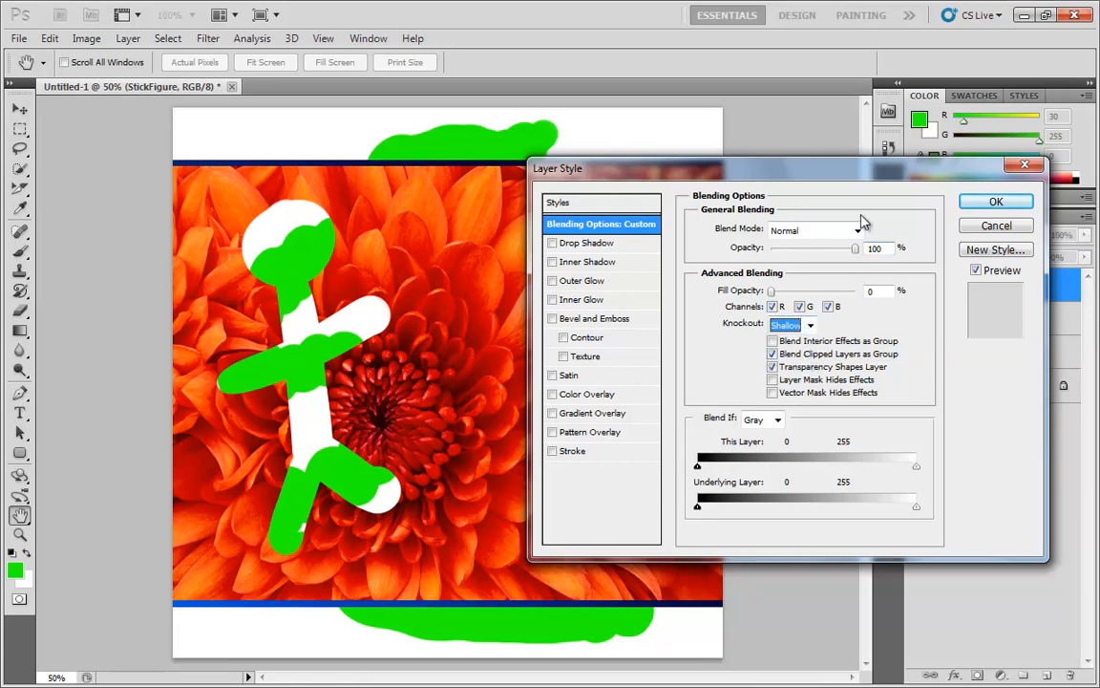
left_click(997, 227)
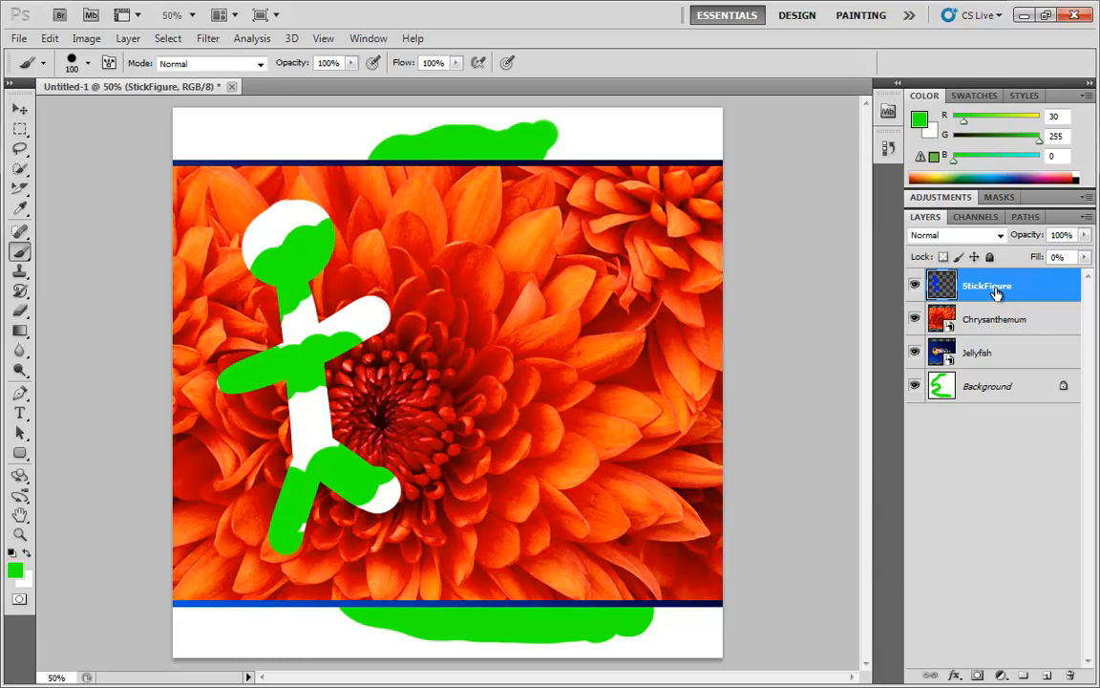
Step: Group the StickFigure and Chrysanthemum layers together and expand the group to show its layers
left_click(1049, 323, "shift")
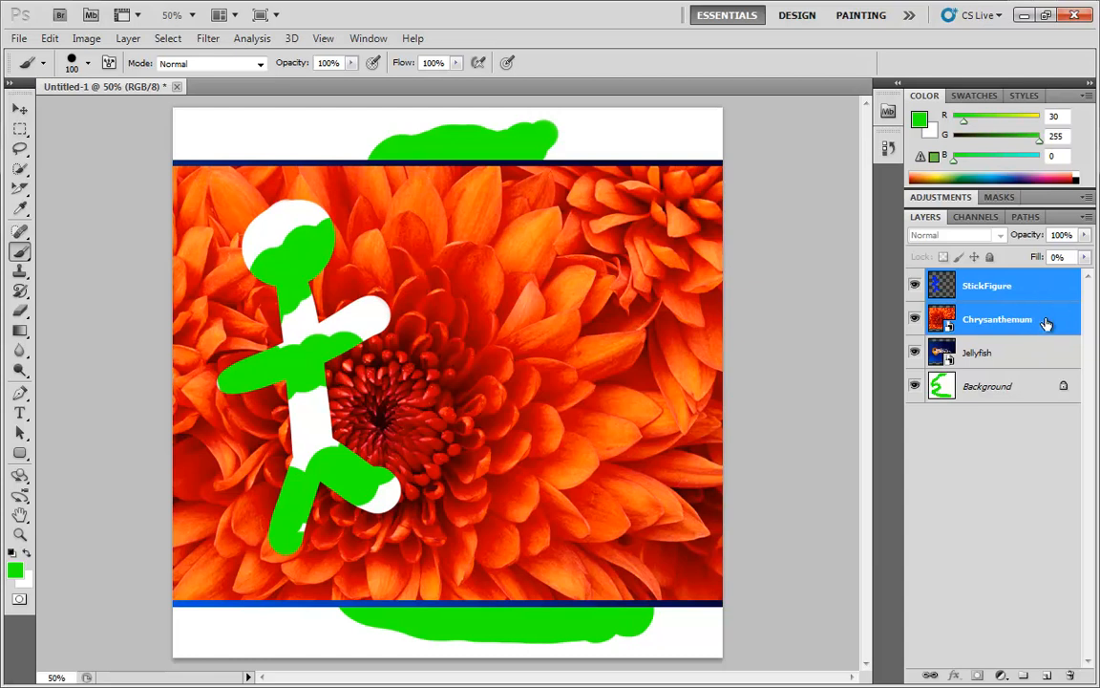
left_click(1046, 312, "ctrl")
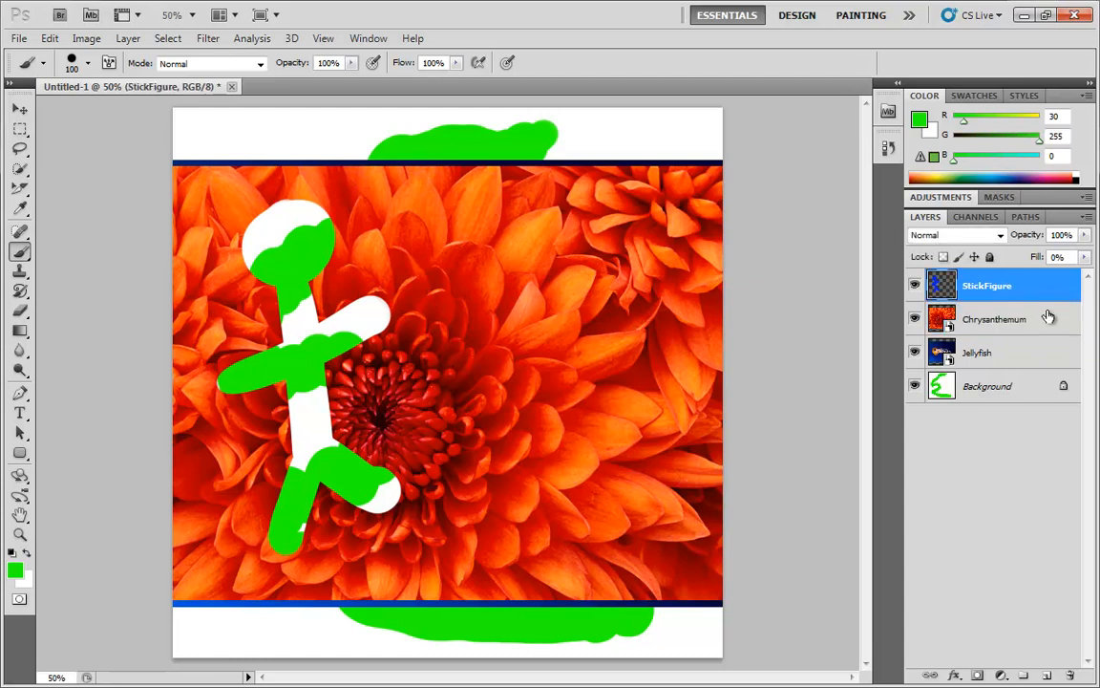
left_click(1049, 318, "ctrl")
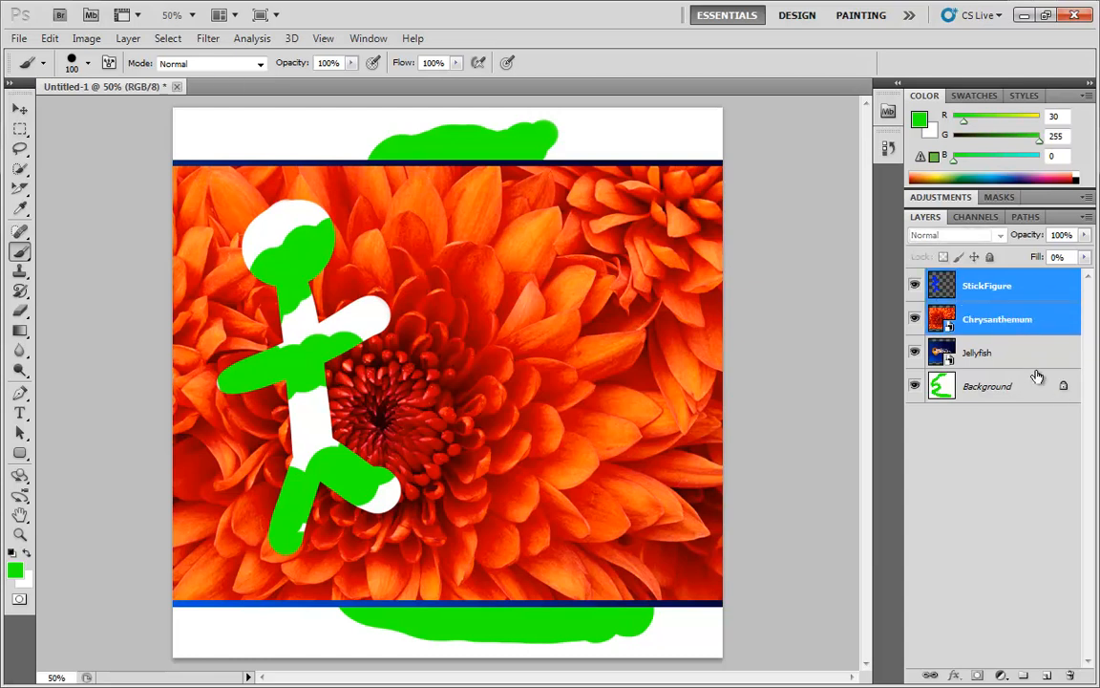
left_click_drag(1015, 324, 1023, 676)
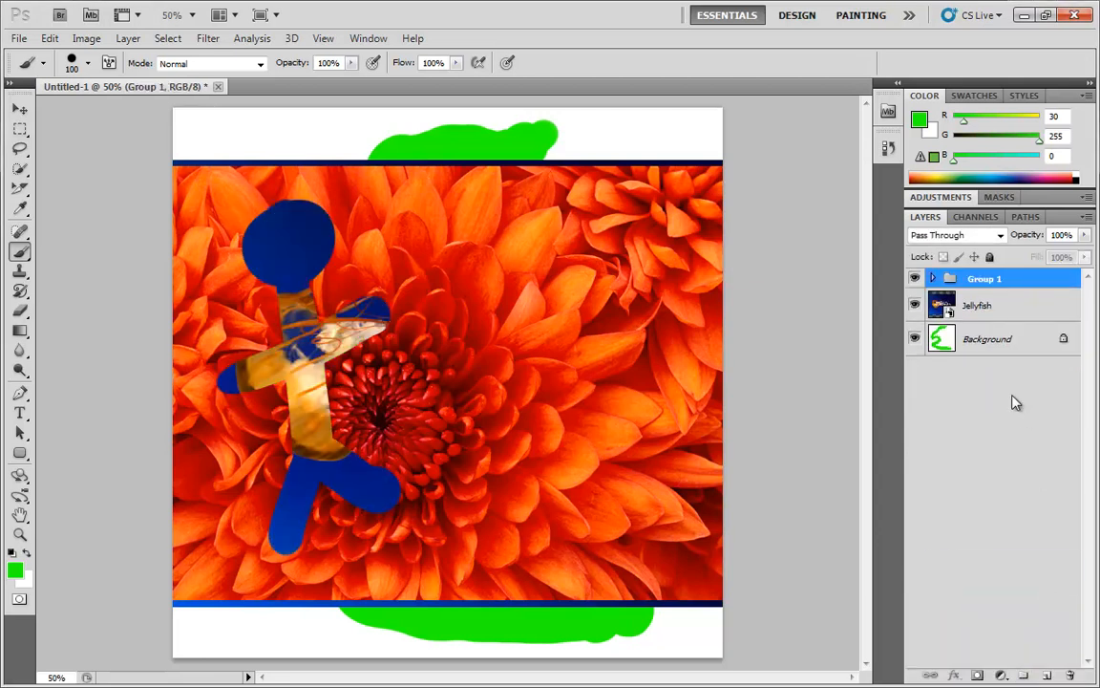
left_click(932, 278)
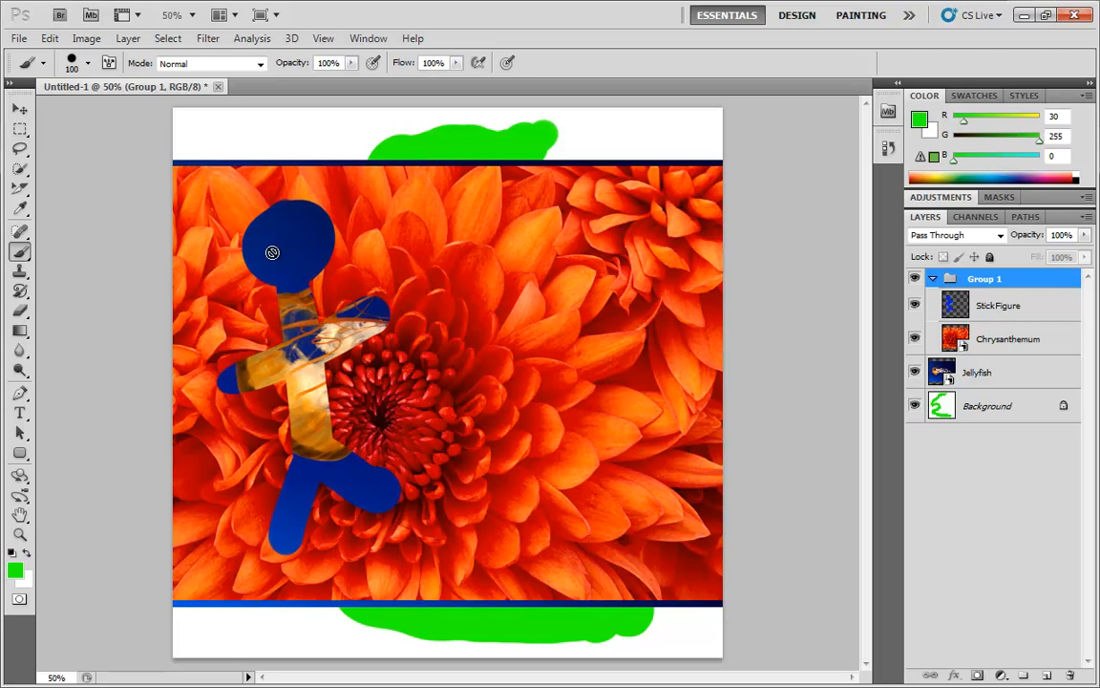
Step: Open the grouped StickFigure layer's blending options and set Knockout to None and fill opacity to 100%
left_click(1057, 310)
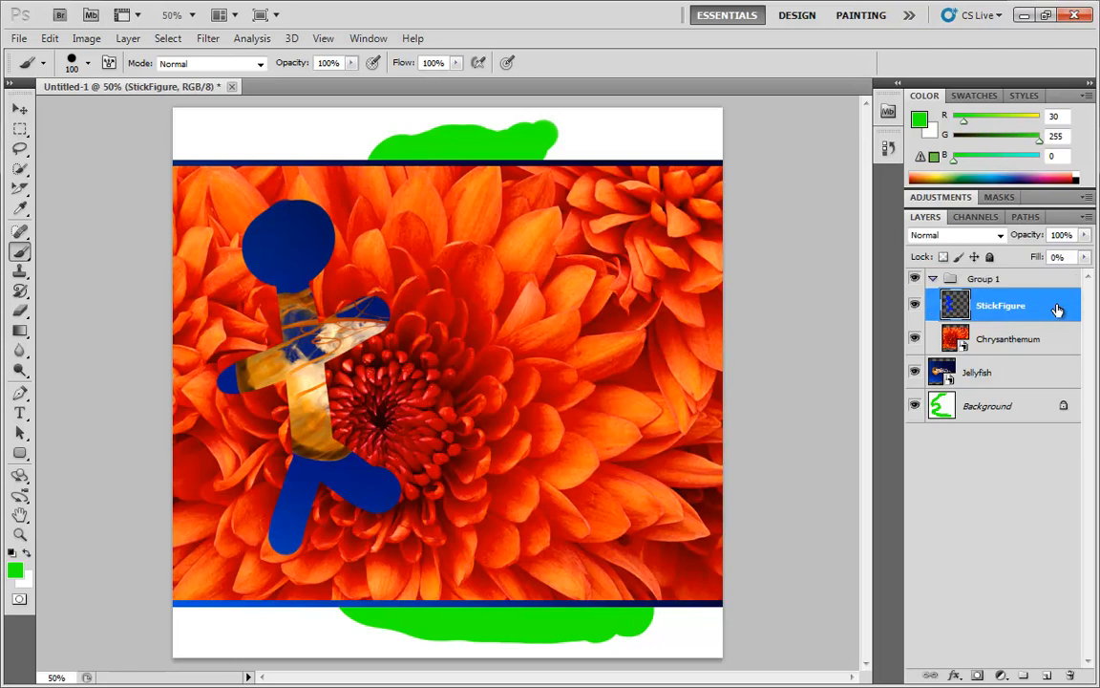
double_click(1057, 310)
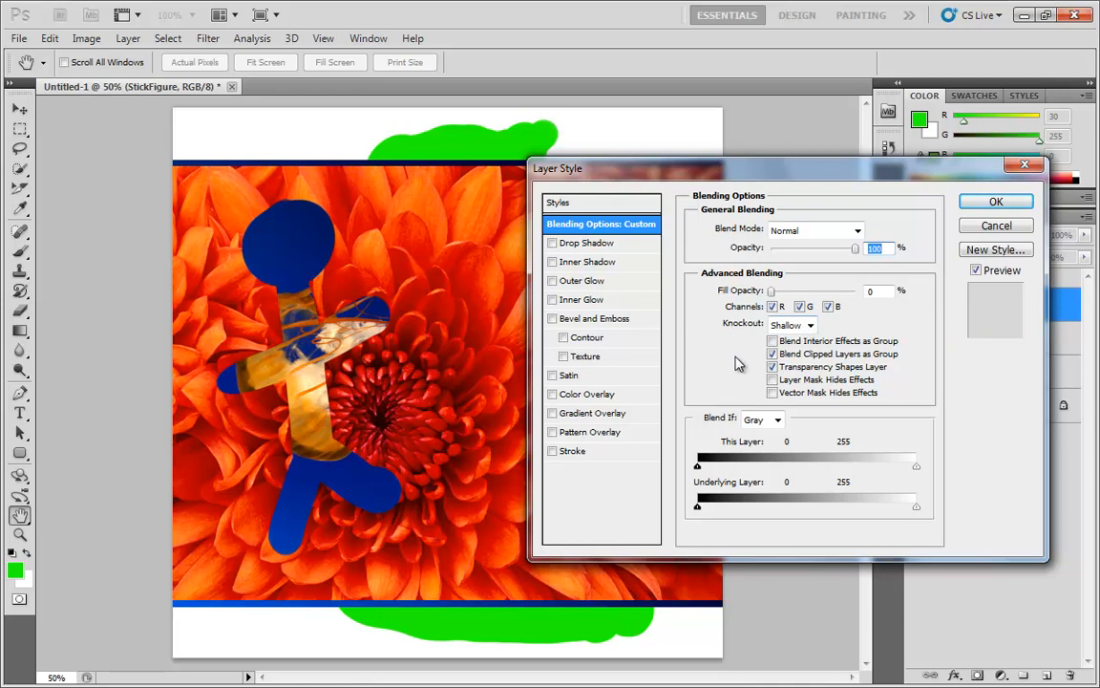
left_click_drag(795, 180, 663, 95)
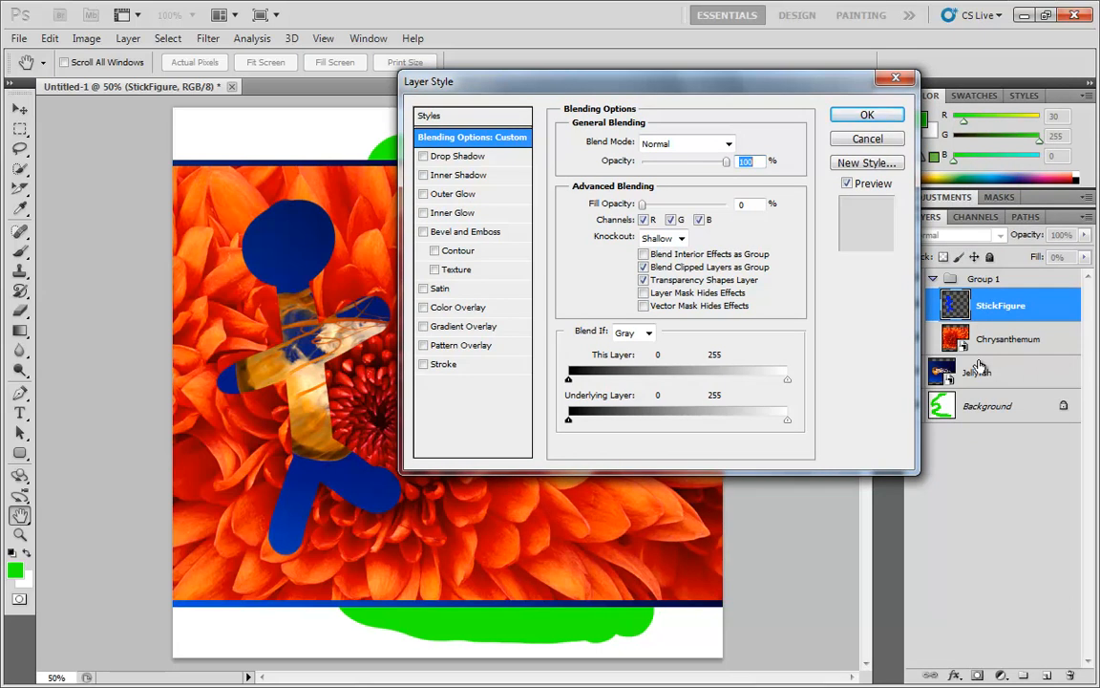
left_click(681, 238)
left_click(656, 249)
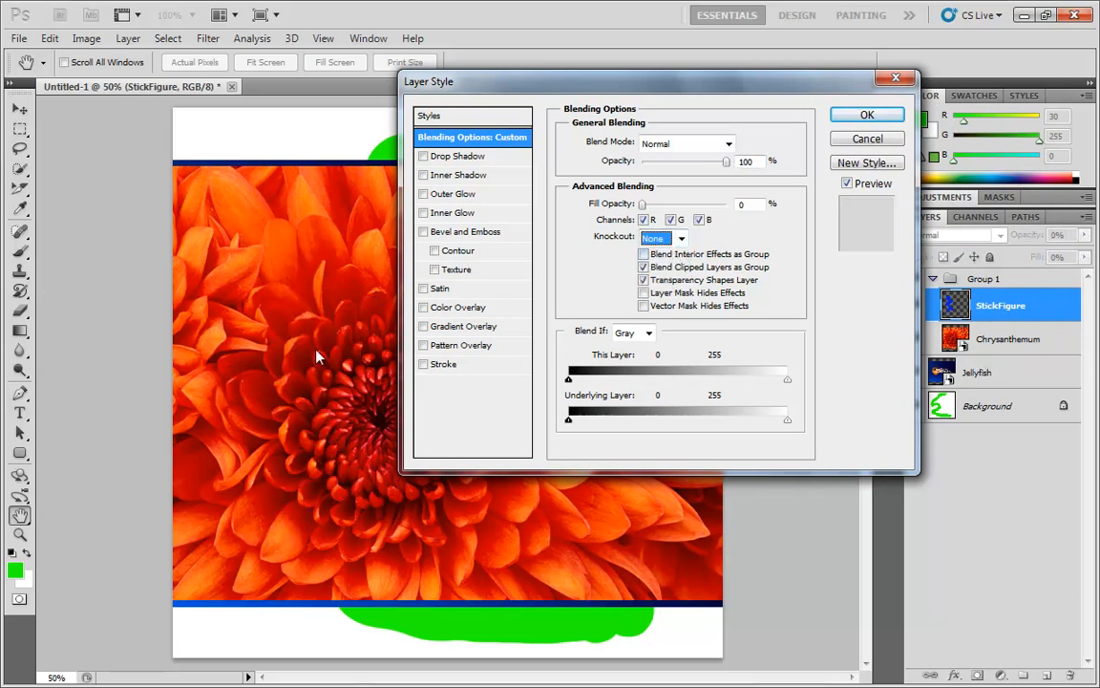
left_click_drag(642, 204, 743, 211)
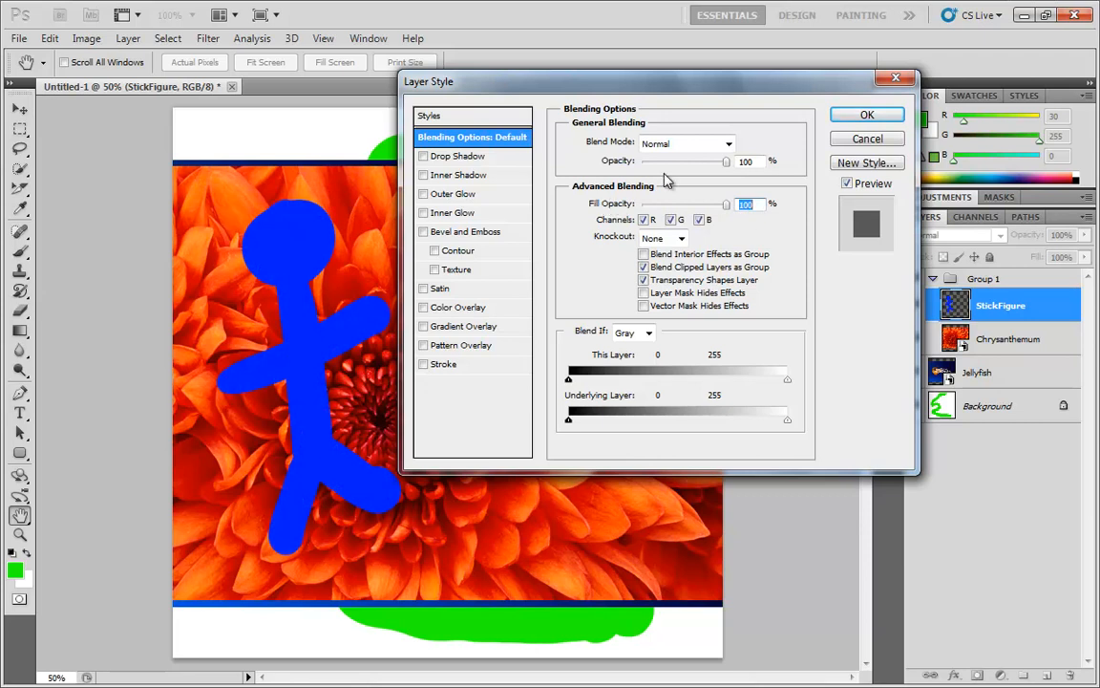
Step: Try Overlay blend mode with Shallow knockout on StickFigure, and return to no knockout and Normal mode
left_click(671, 145)
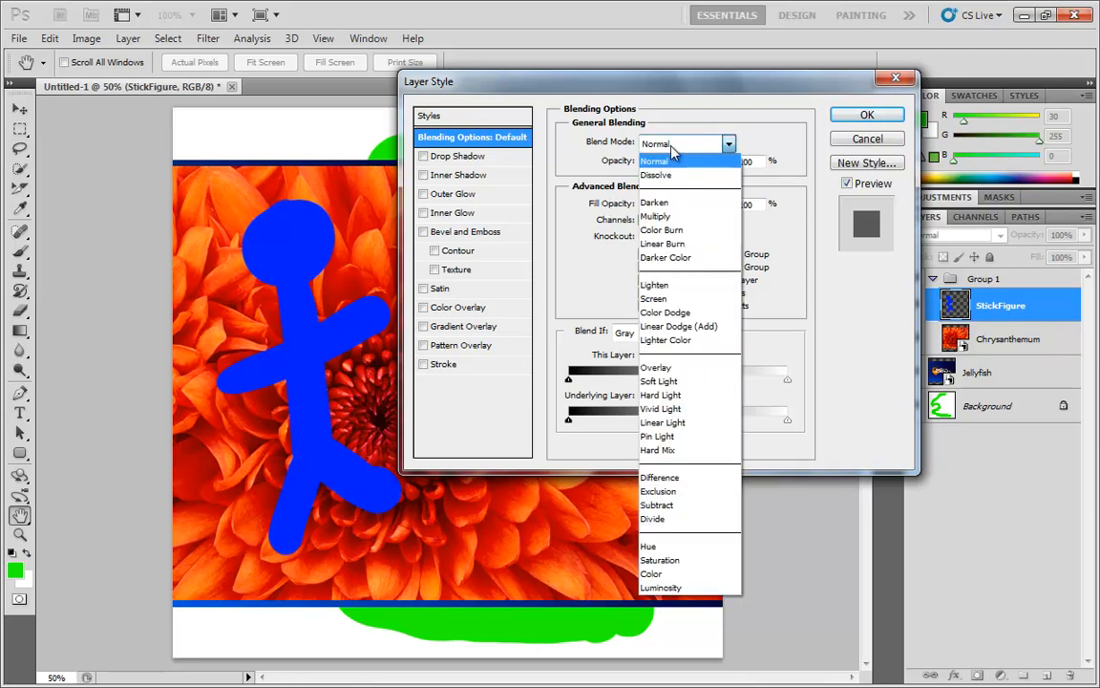
left_click(674, 367)
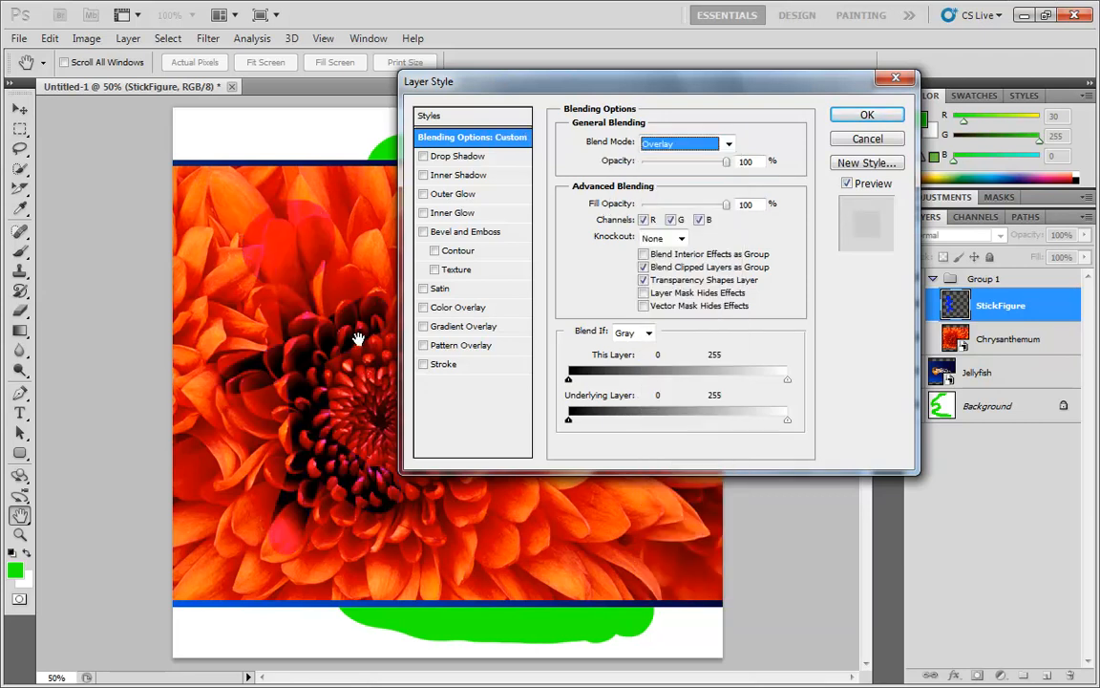
left_click(668, 240)
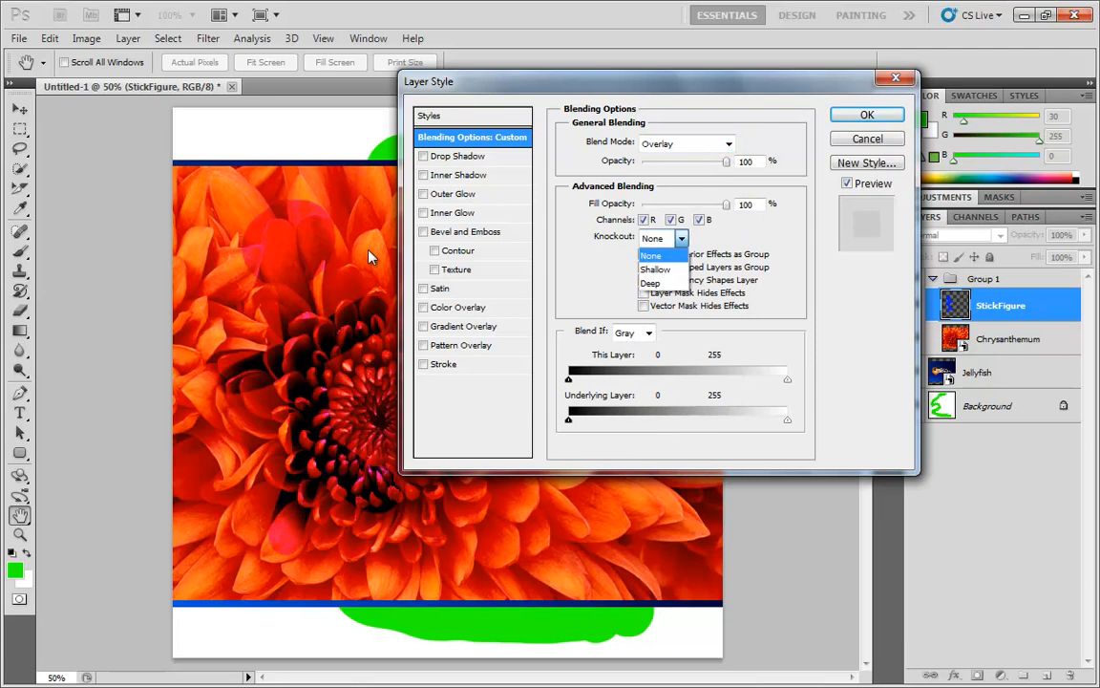
left_click(653, 270)
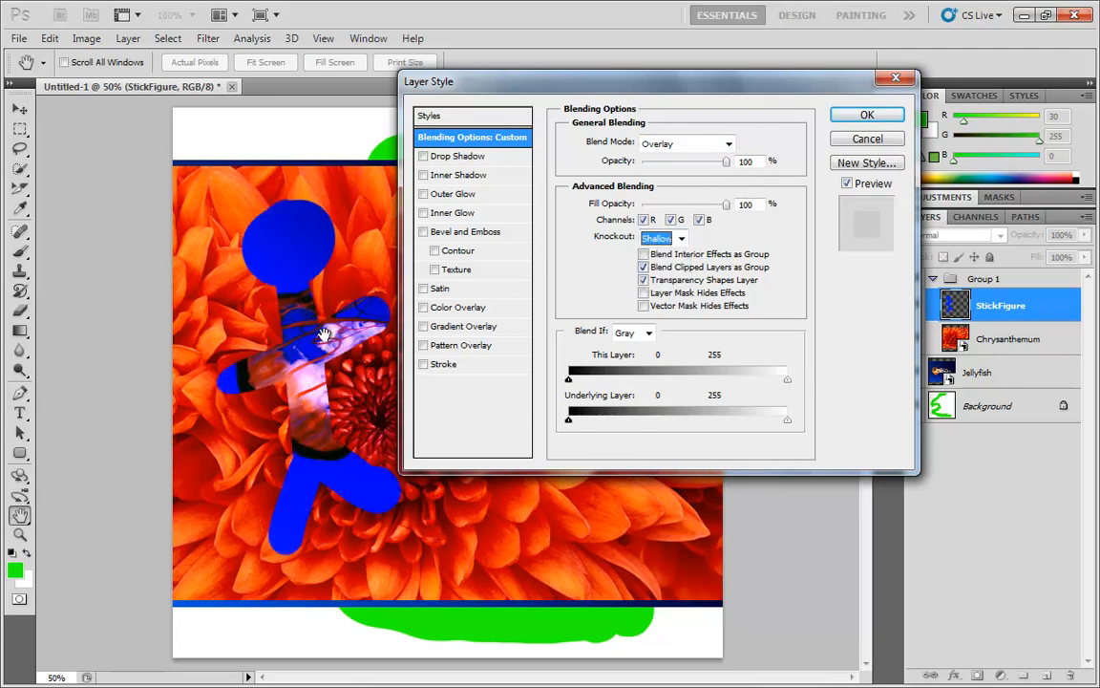
left_click(681, 238)
left_click(657, 224)
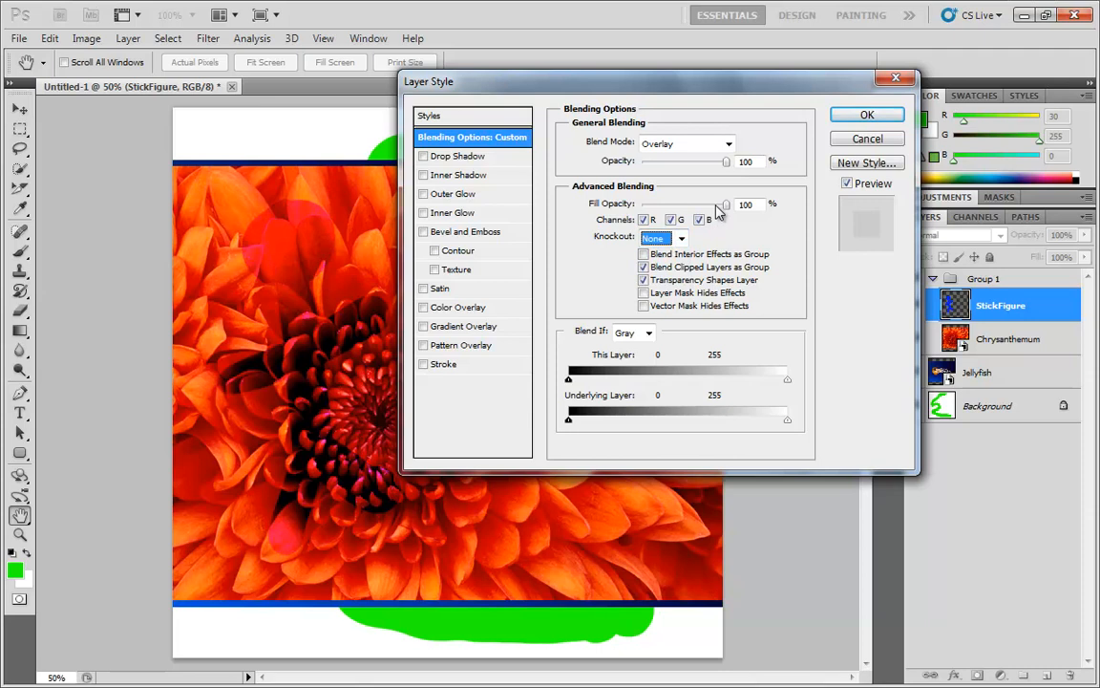
left_click(727, 144)
left_click(621, 169)
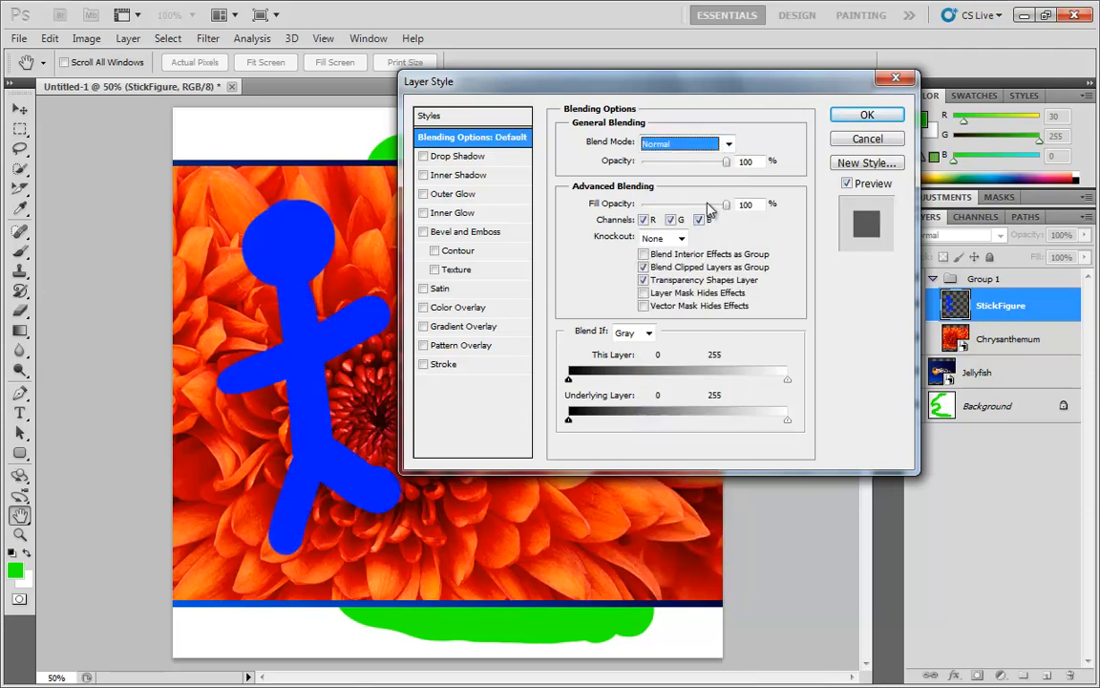
Step: Set StickFigure's fill opacity to 0%, switch its knockout to Shallow and finally Deep, and accept the layer style
left_click_drag(726, 203, 641, 203)
left_click(681, 238)
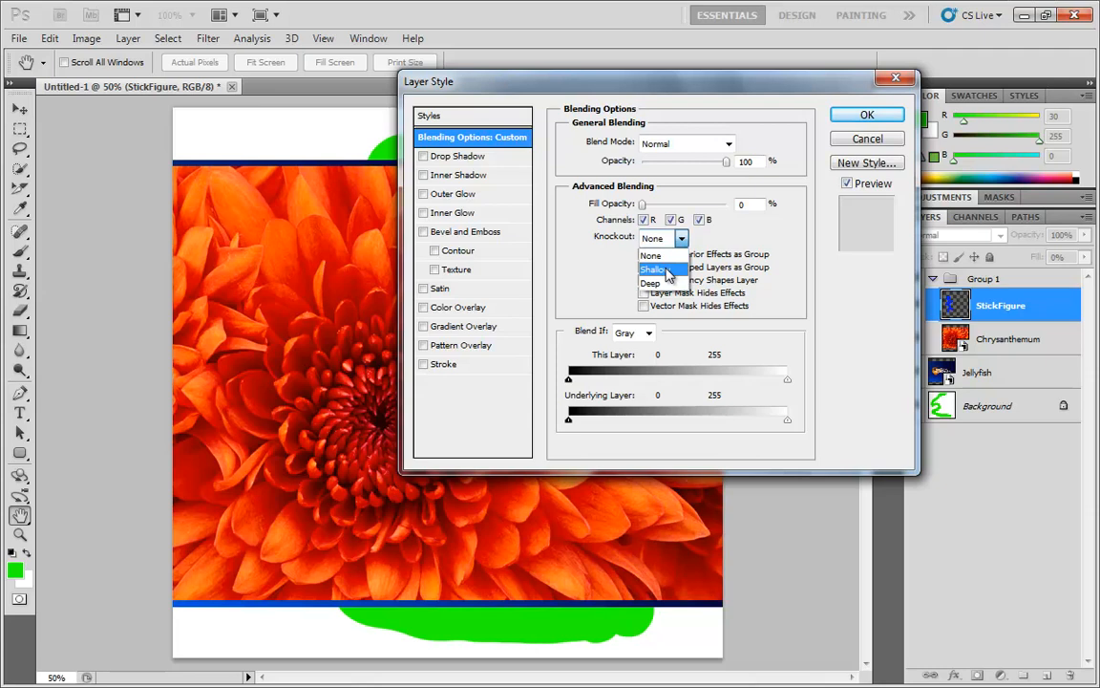
left_click(668, 274)
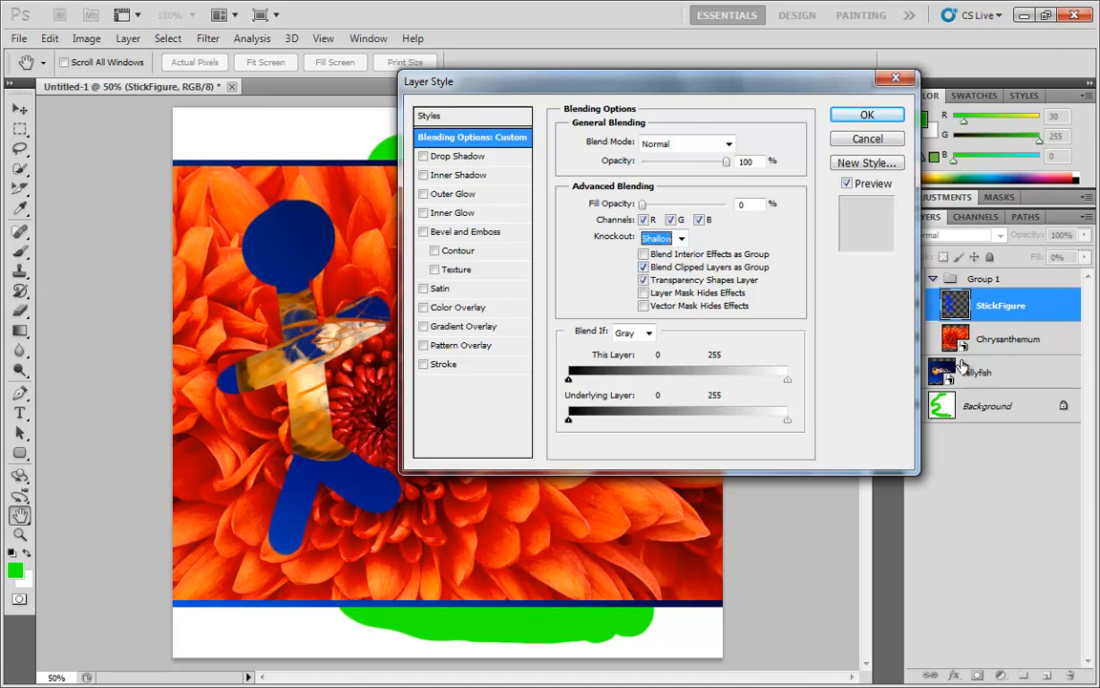
left_click(679, 238)
left_click(661, 285)
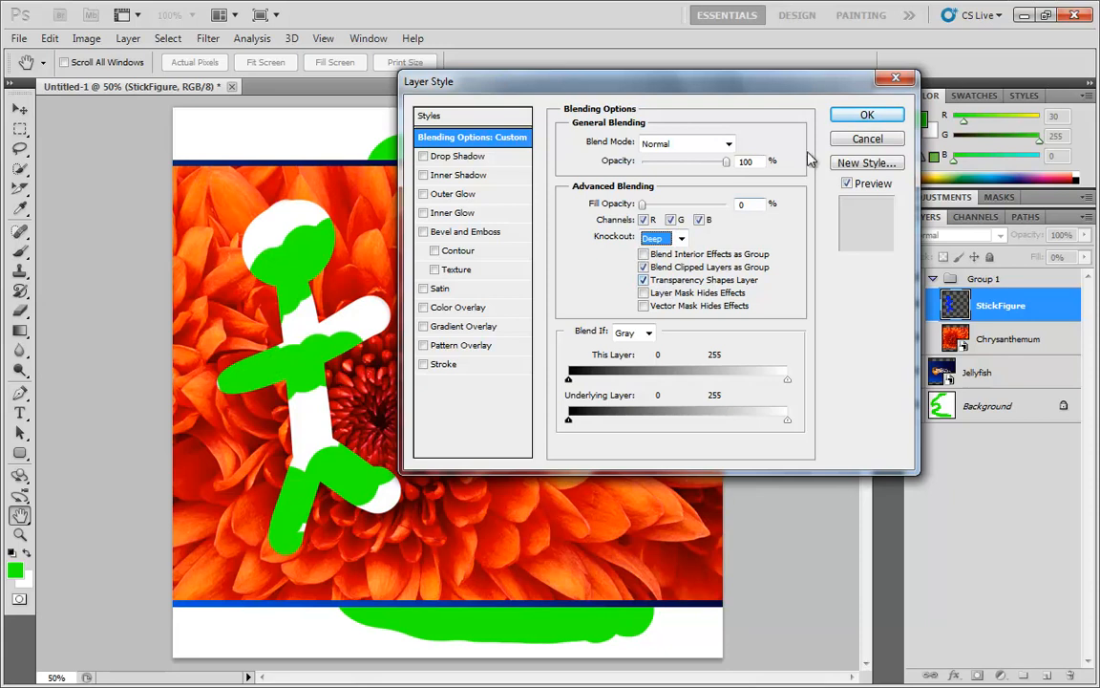
left_click(856, 115)
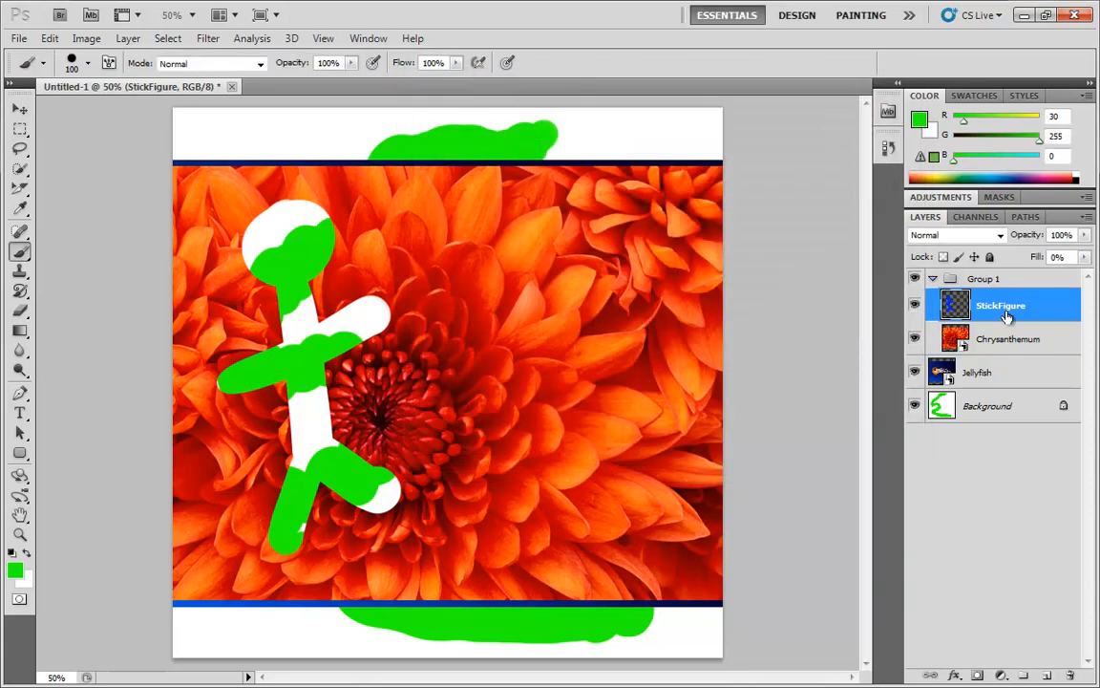
Step: Place the Lighthouse picture above the Chrysanthemum layer inside the group, scaled proportionally to about 182%
left_click(1010, 342)
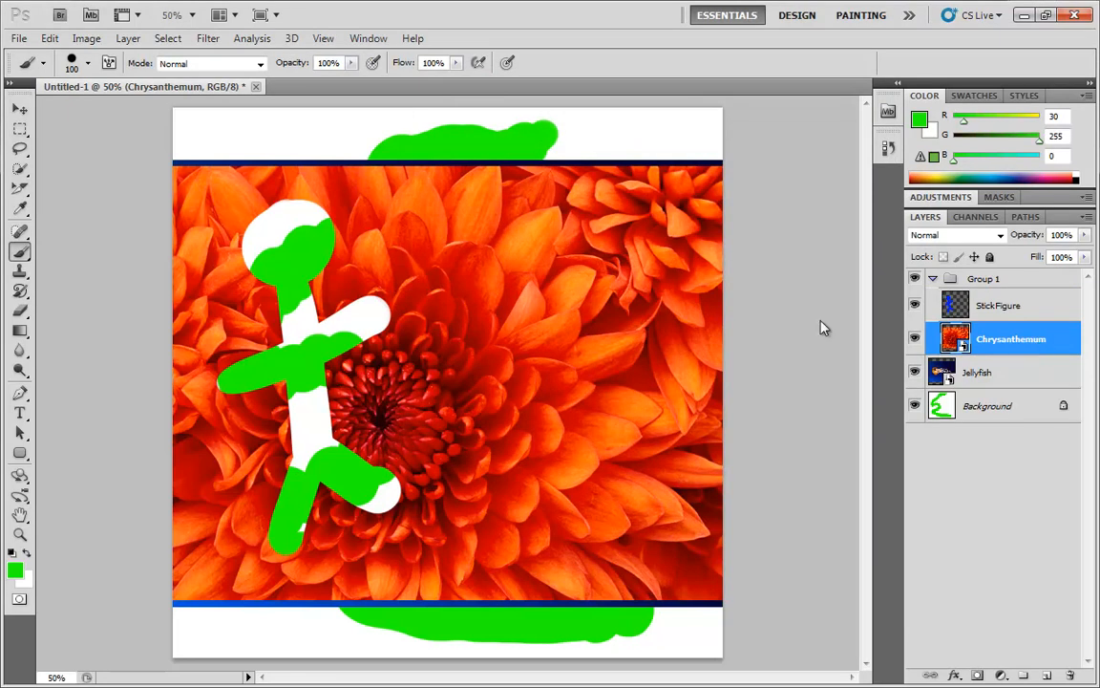
left_click(19, 38)
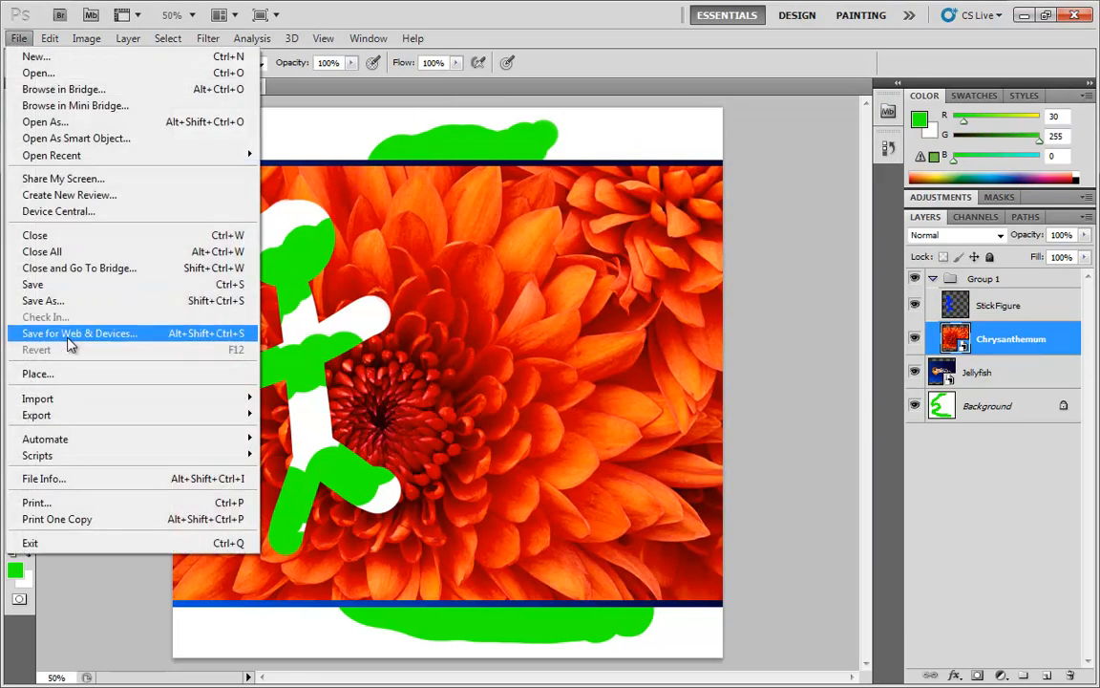
left_click(63, 375)
double_click(698, 373)
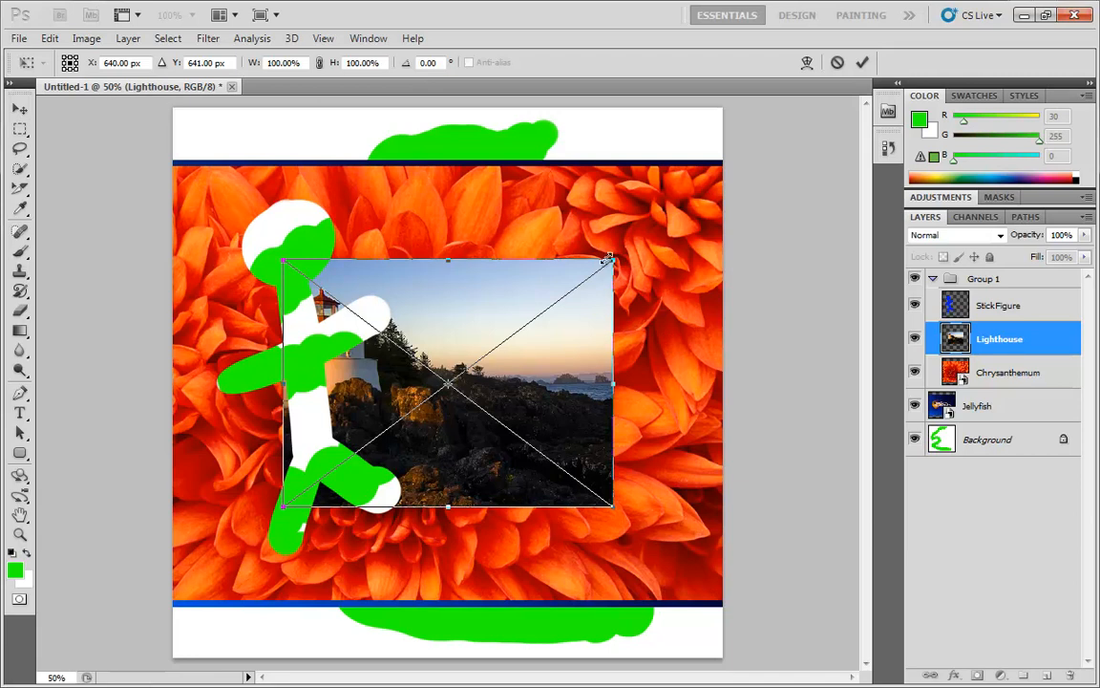
left_click_drag(608, 258, 781, 207)
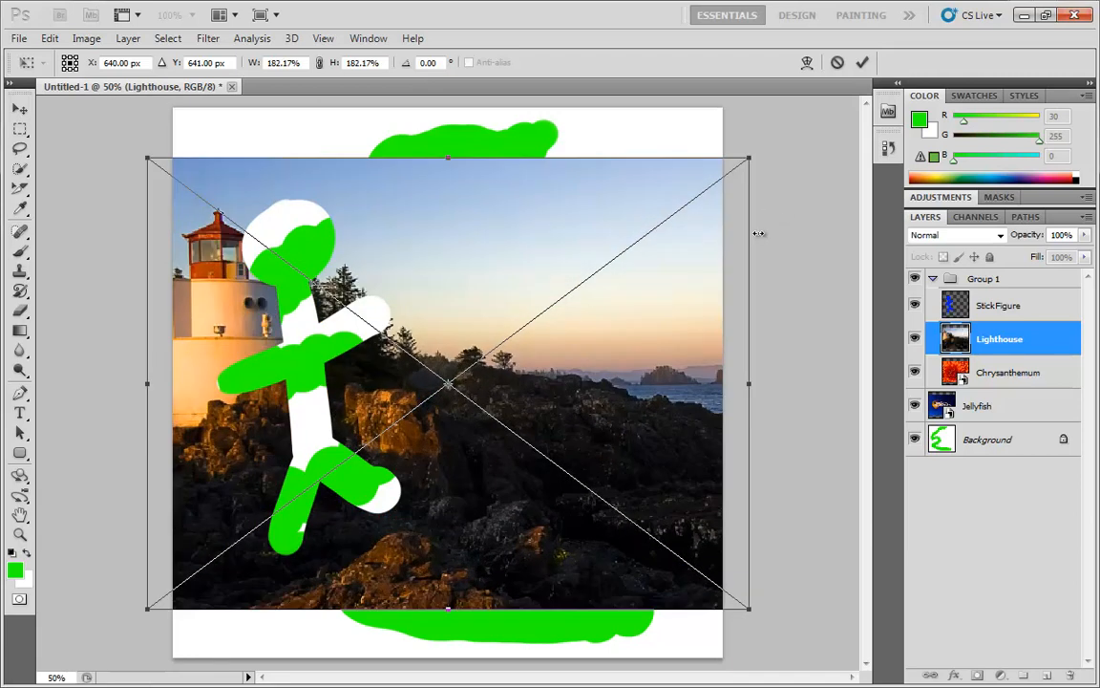
key("Return")
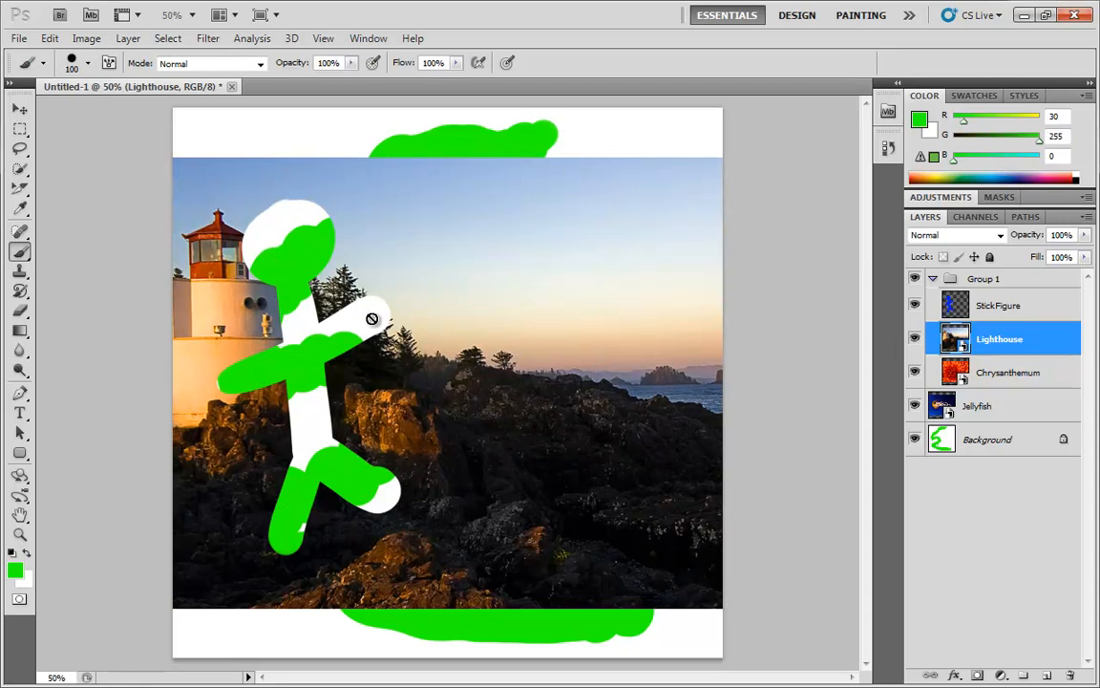
Step: Move the Lighthouse layer out of the group to directly above Jellyfish, and set StickFigure's knockout to Shallow
left_click_drag(958, 339, 954, 394)
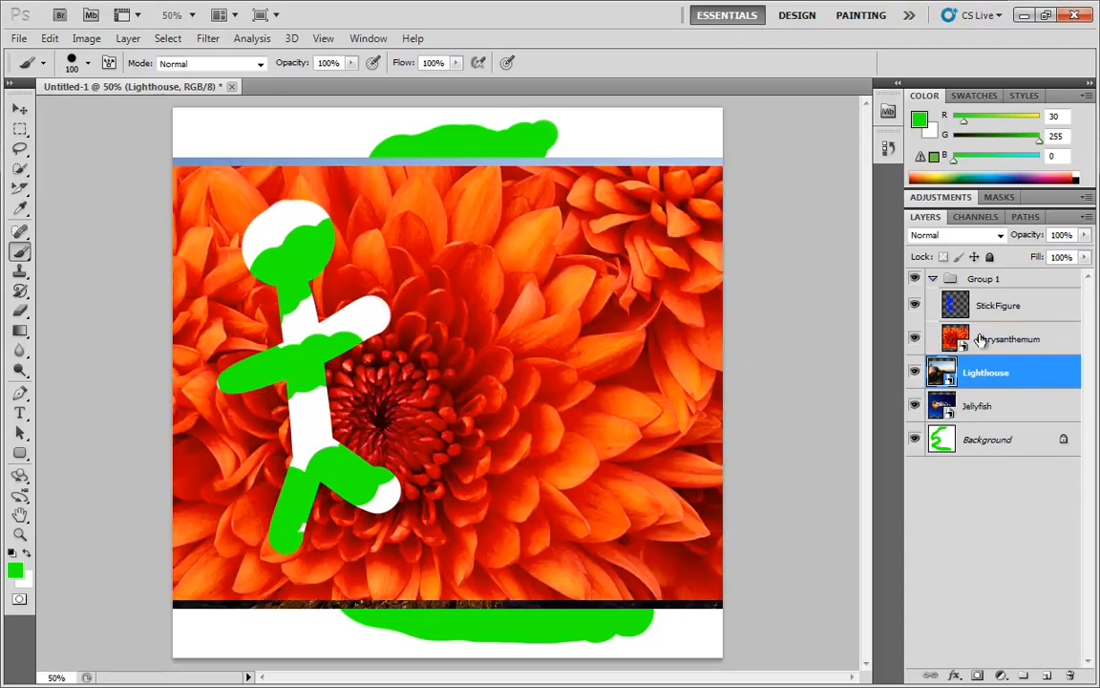
double_click(1044, 306)
left_click(669, 238)
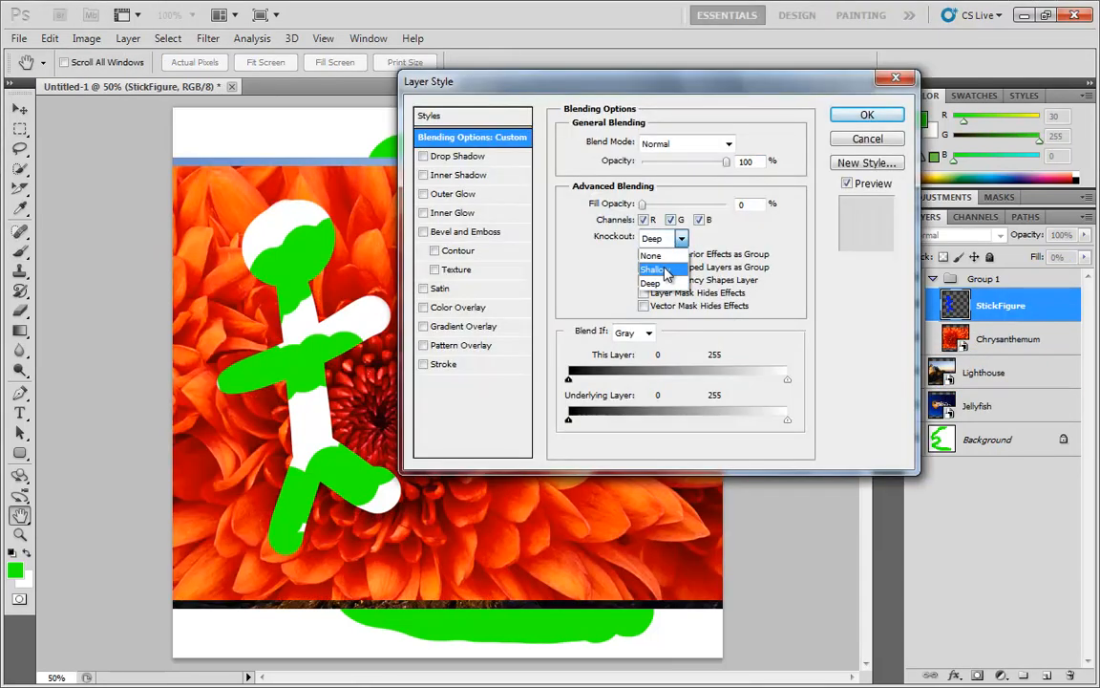
left_click(666, 270)
left_click(866, 115)
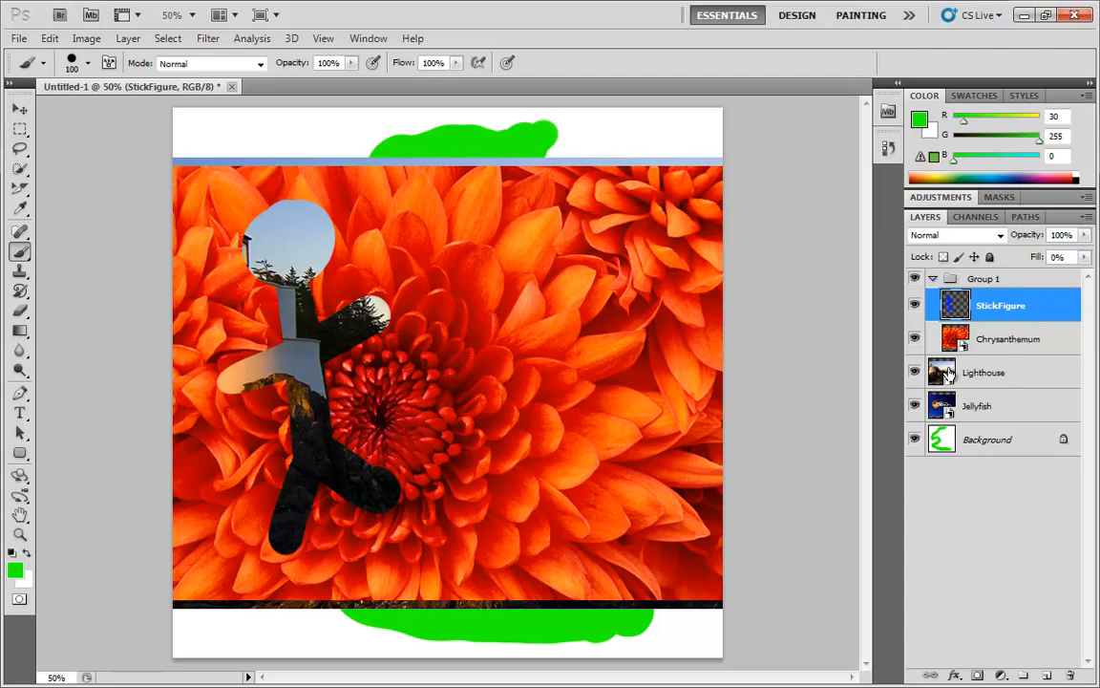
Step: Move the Lighthouse layer into the group between StickFigure and Chrysanthemum, and set StickFigure's knockout to Deep
left_click_drag(975, 378, 987, 332)
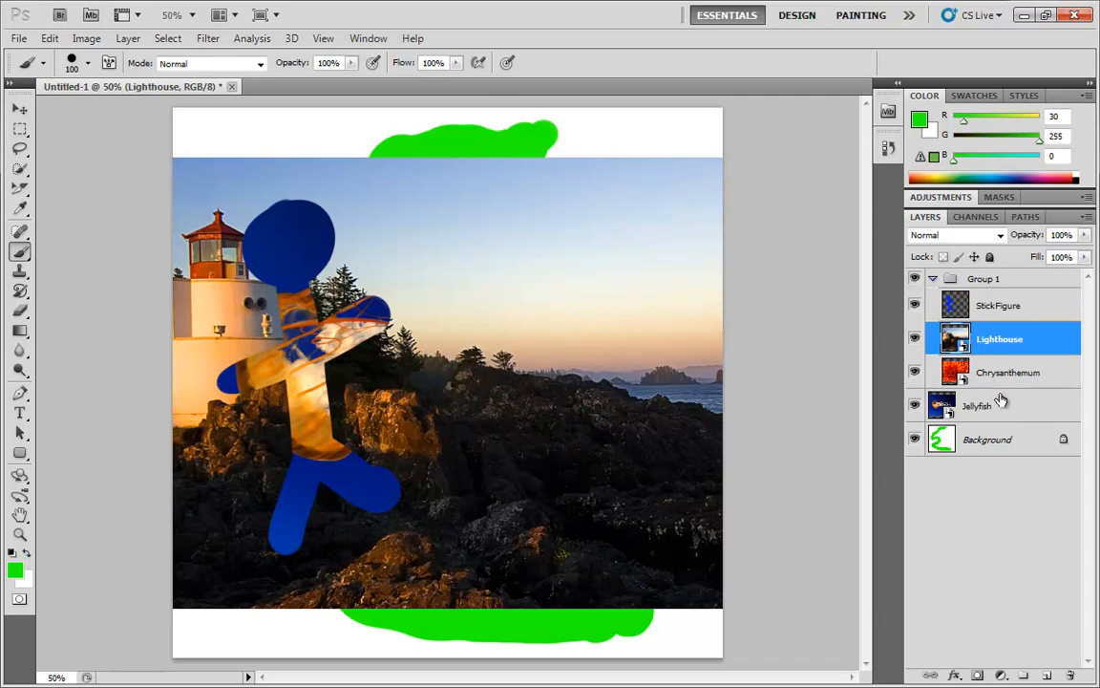
double_click(1050, 306)
left_click(679, 237)
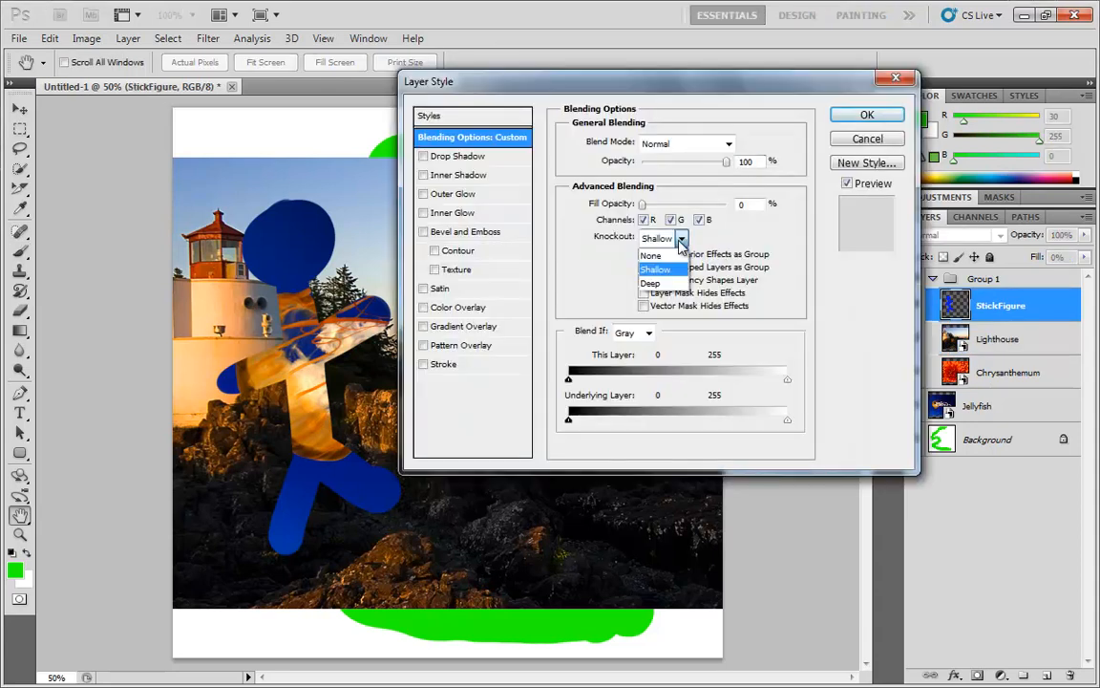
left_click(661, 285)
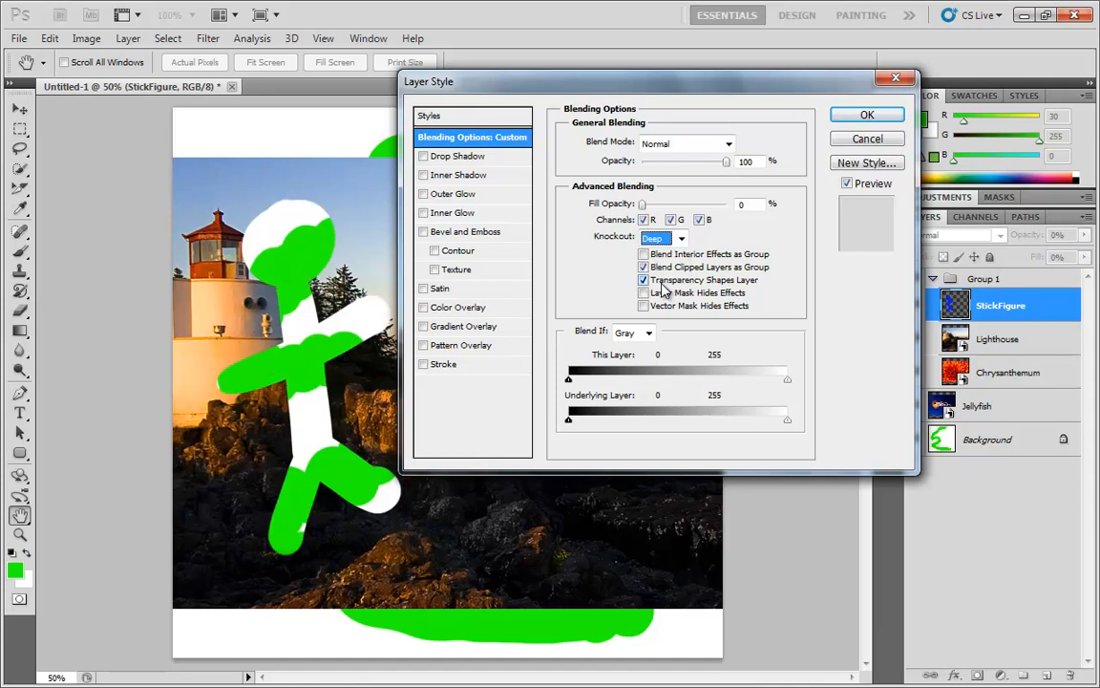